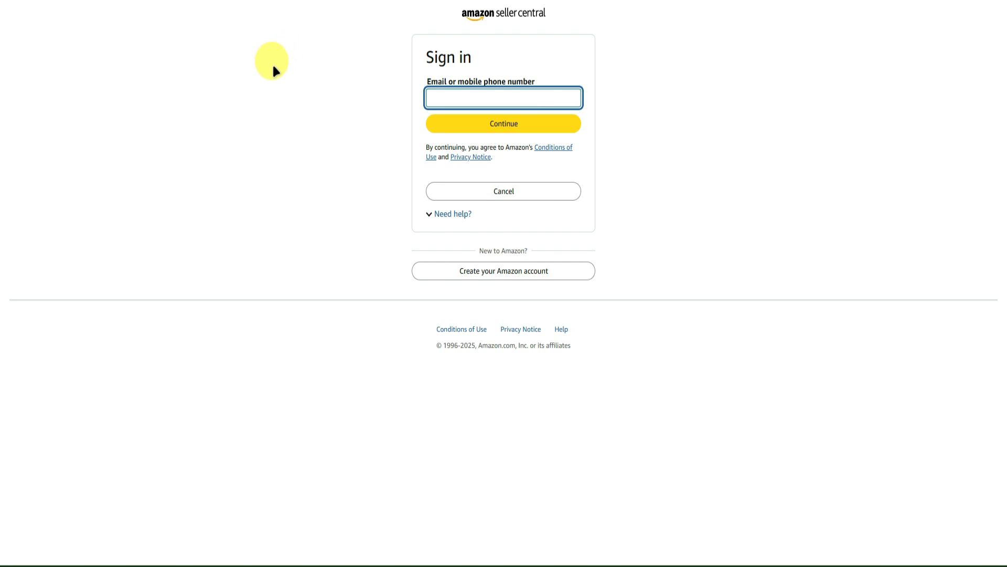
click(271, 57)
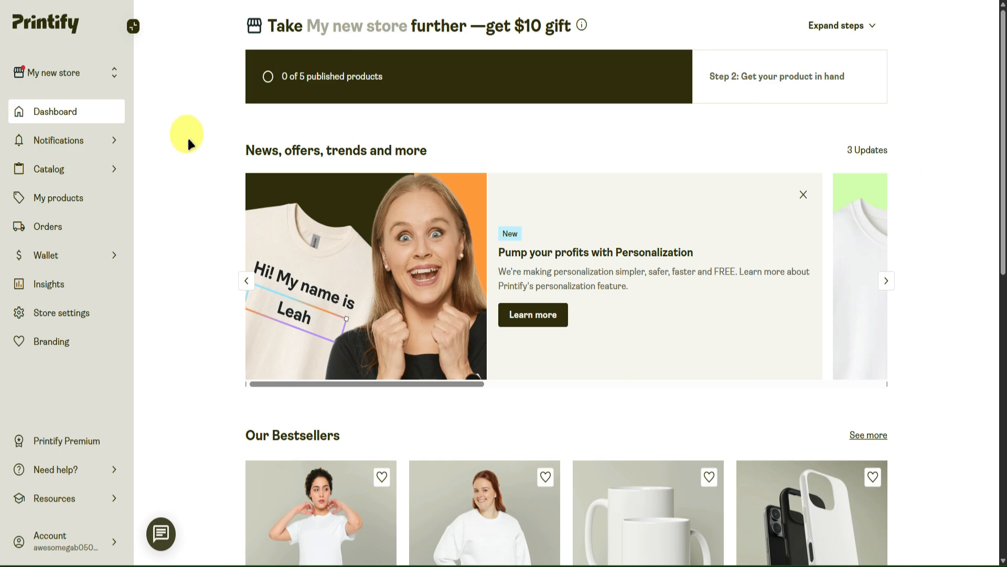
- Open the page for adding a new store and look through the sales channels that can be connected, including Amazon
click(60, 73)
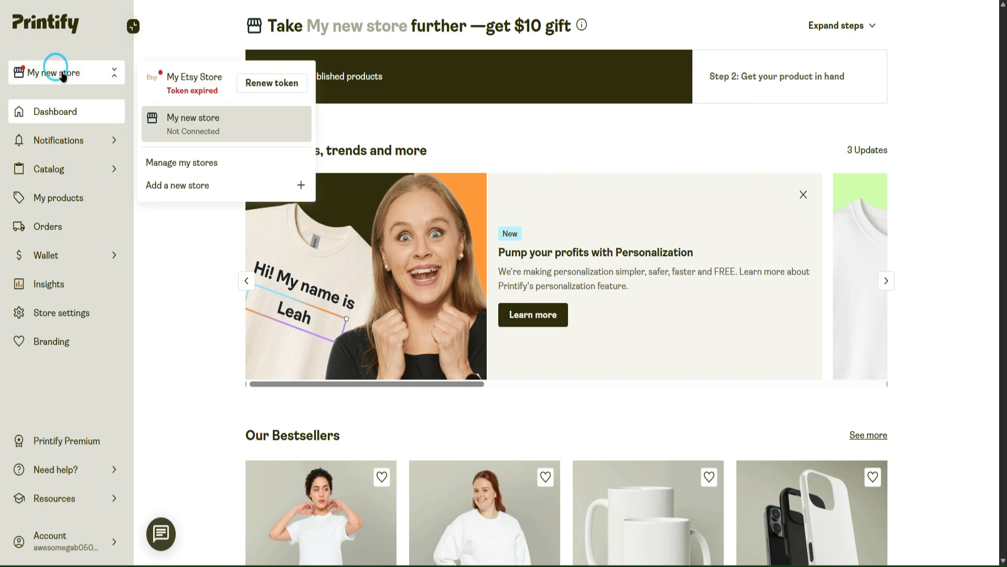
click(193, 185)
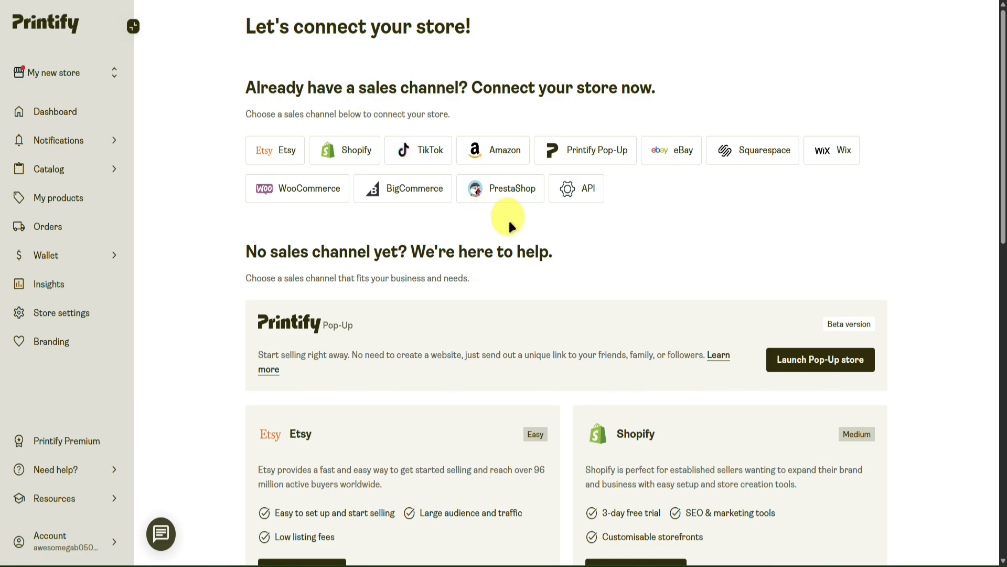
scroll(509, 218, down, 2)
scroll(509, 218, up, 2)
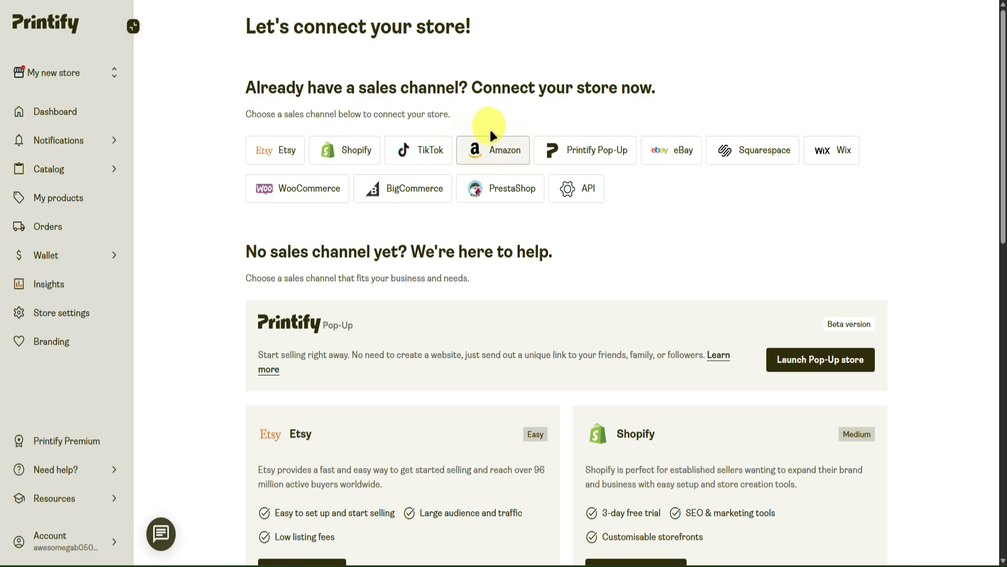
- Return to the dashboard and look over the bestselling products
click(89, 112)
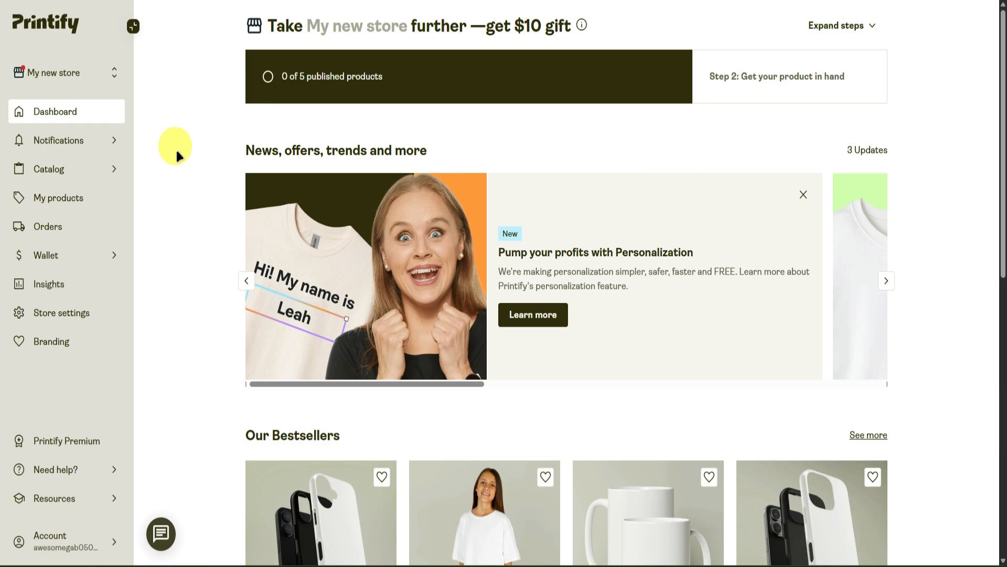
scroll(179, 151, down, 5)
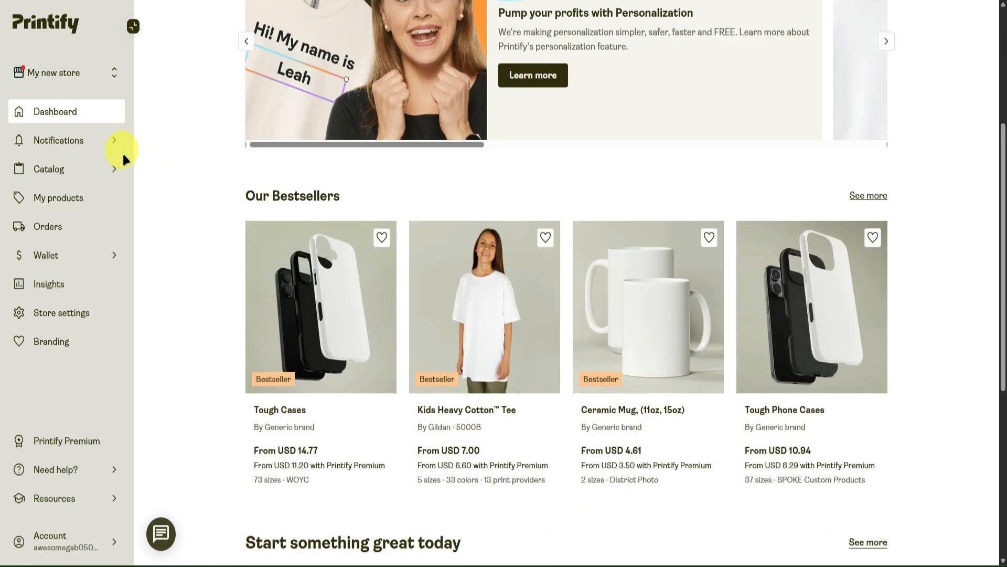
scroll(202, 126, up, 5)
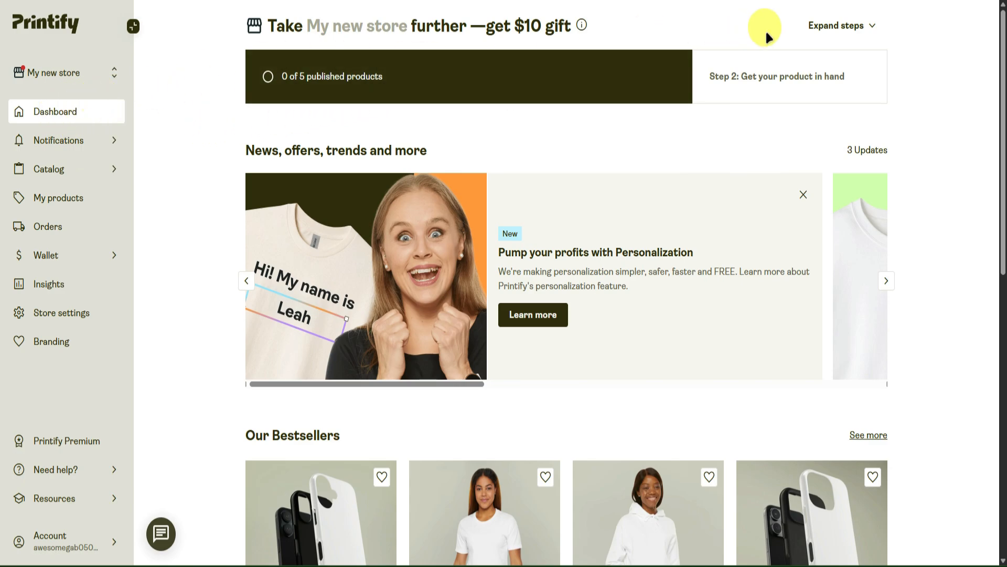
- Start creating a new product, filter the suggested products to T-Shirts and open the Men's Polyester Tee (AOP)
click(417, 68)
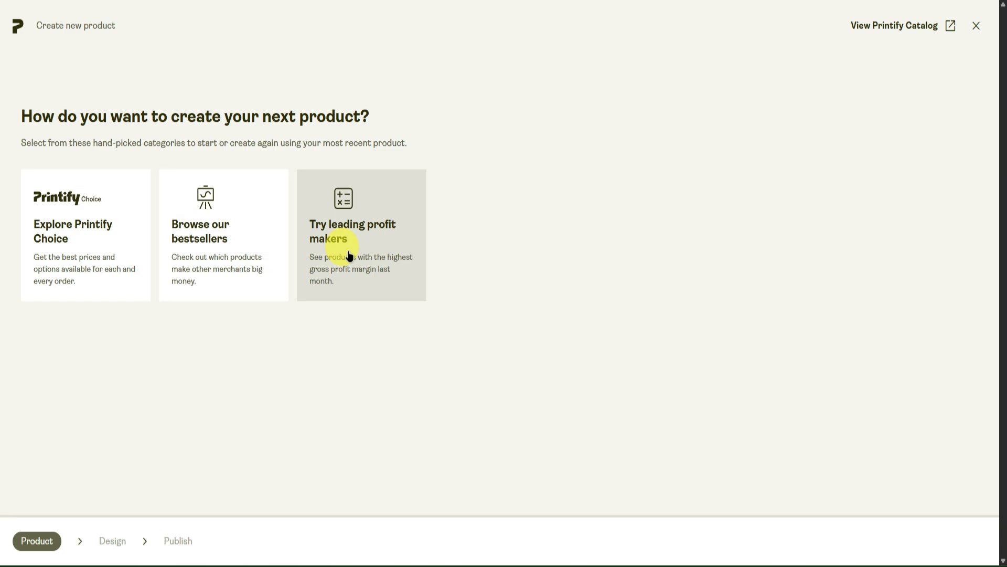
click(203, 244)
click(229, 158)
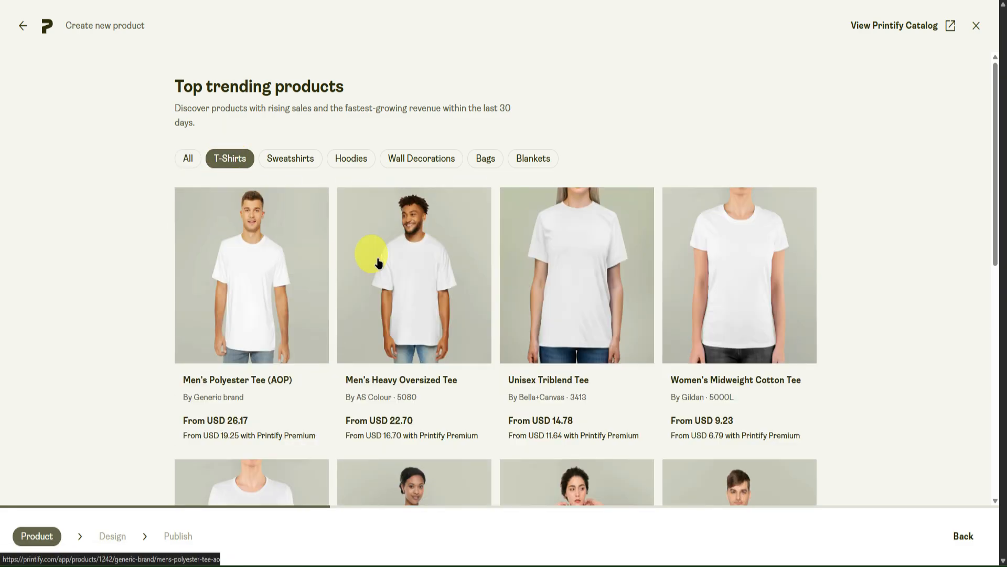
scroll(210, 252, down, 1)
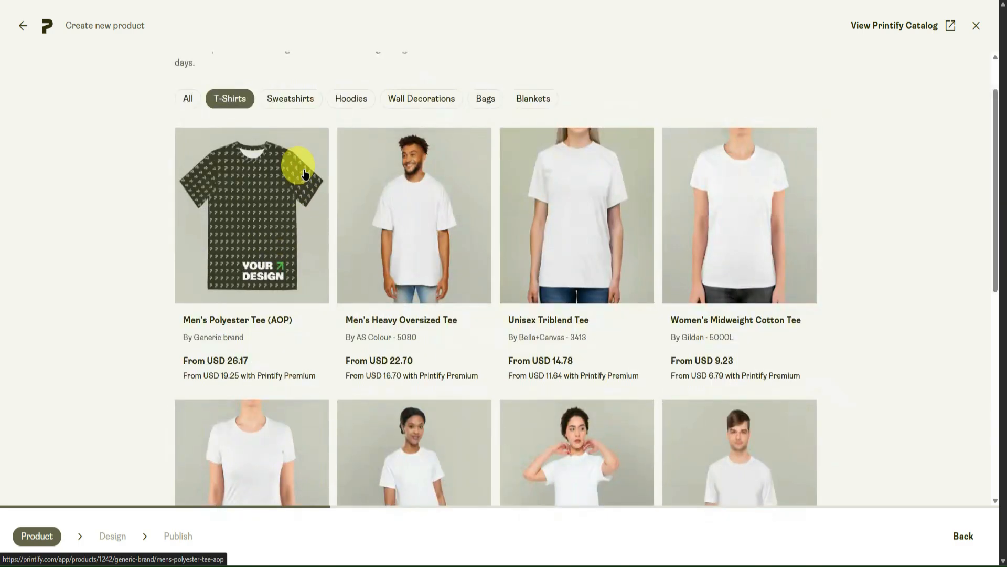
click(272, 209)
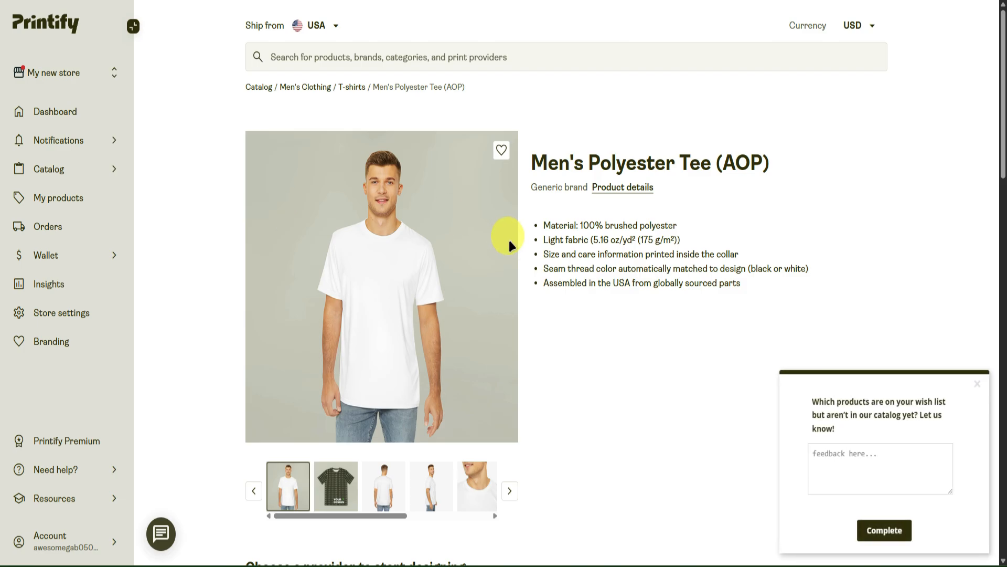
- Start designing the Men's Polyester Tee (AOP) with Miami Sublimation as the print provider
scroll(623, 288, down, 2)
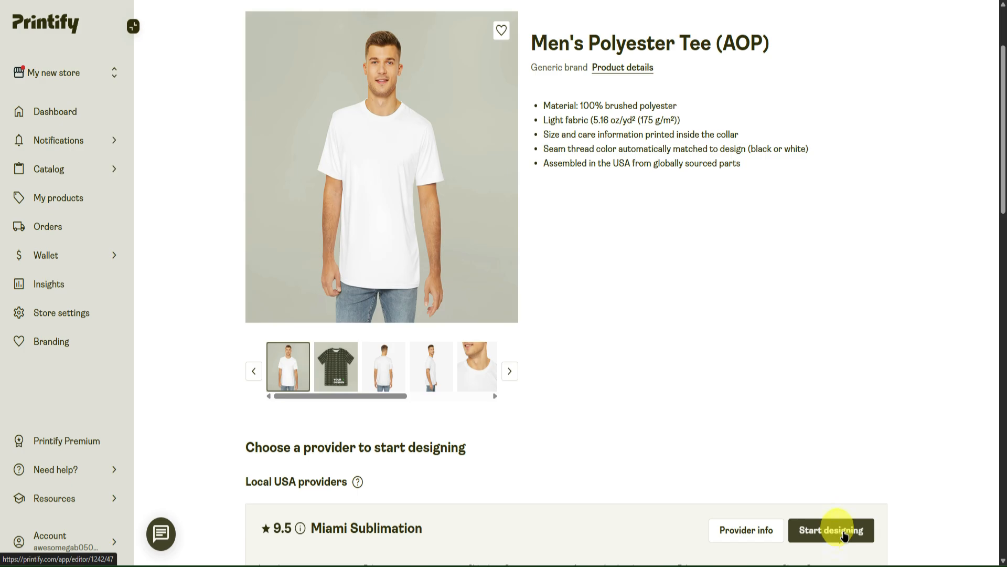
scroll(839, 525, down, 2)
click(840, 415)
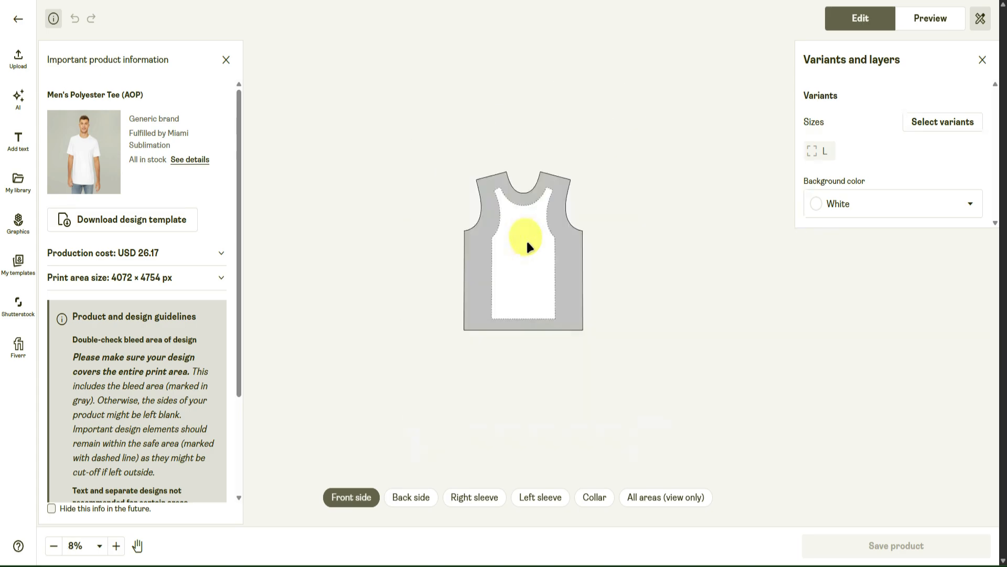
- Add the sizes XS, S, M, XL and 2XL to the tee's selected variants
scroll(527, 238, up, 3)
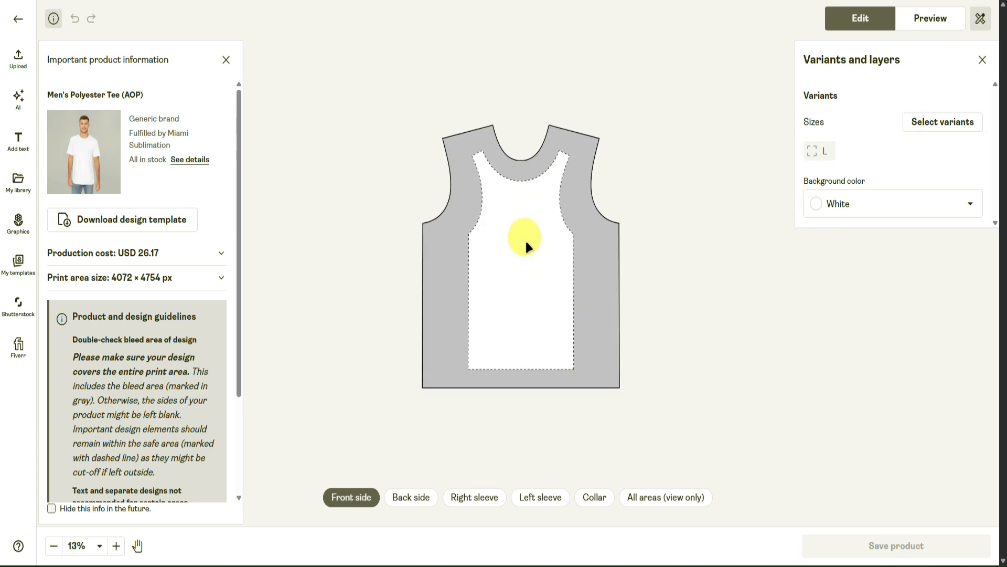
scroll(546, 195, up, 2)
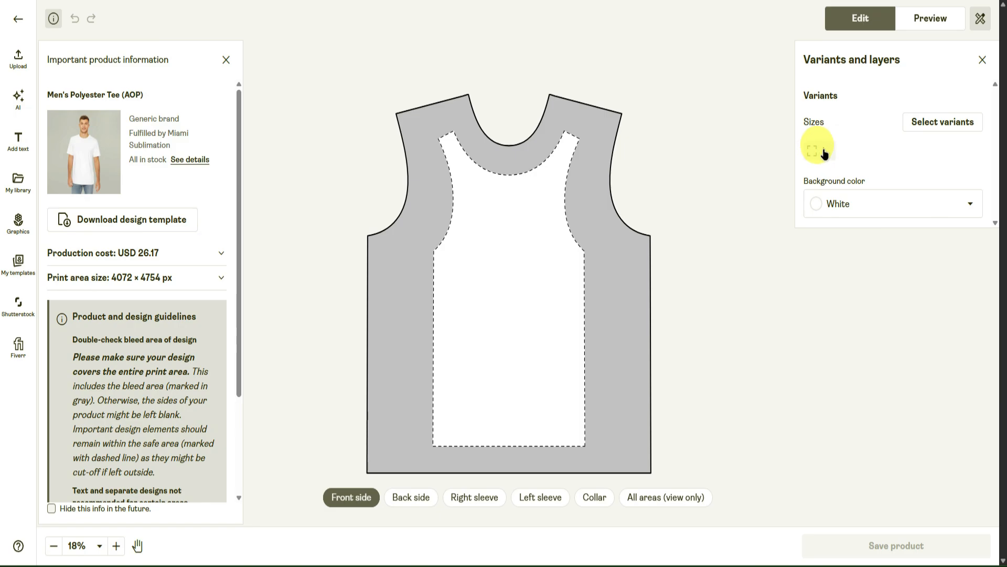
click(933, 121)
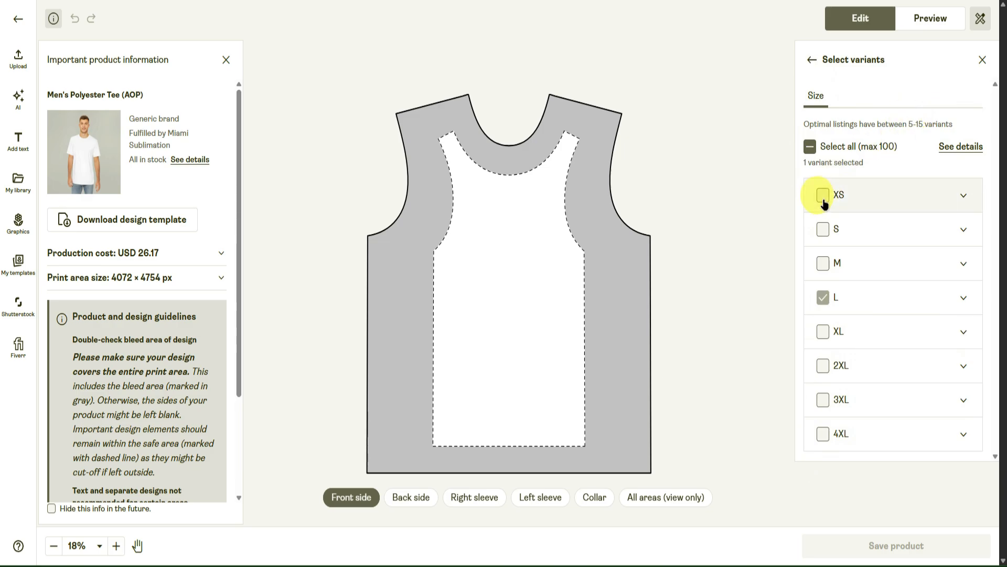
click(823, 199)
click(824, 262)
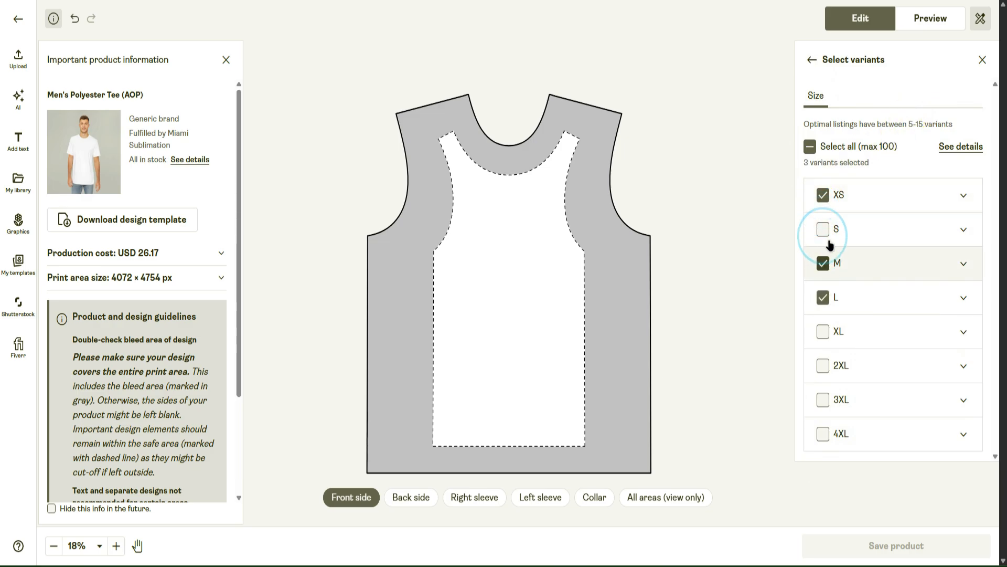
click(826, 238)
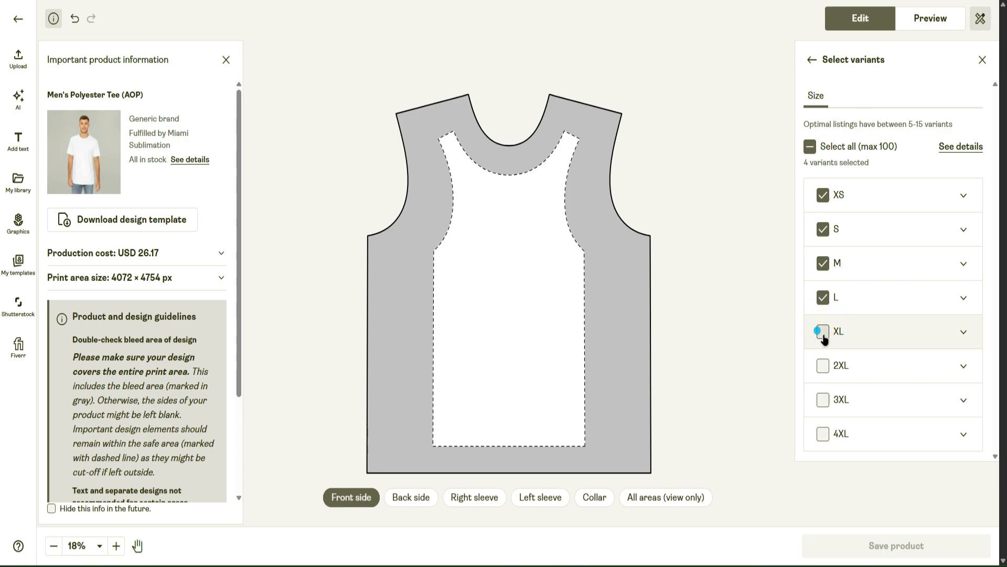
click(824, 331)
click(823, 366)
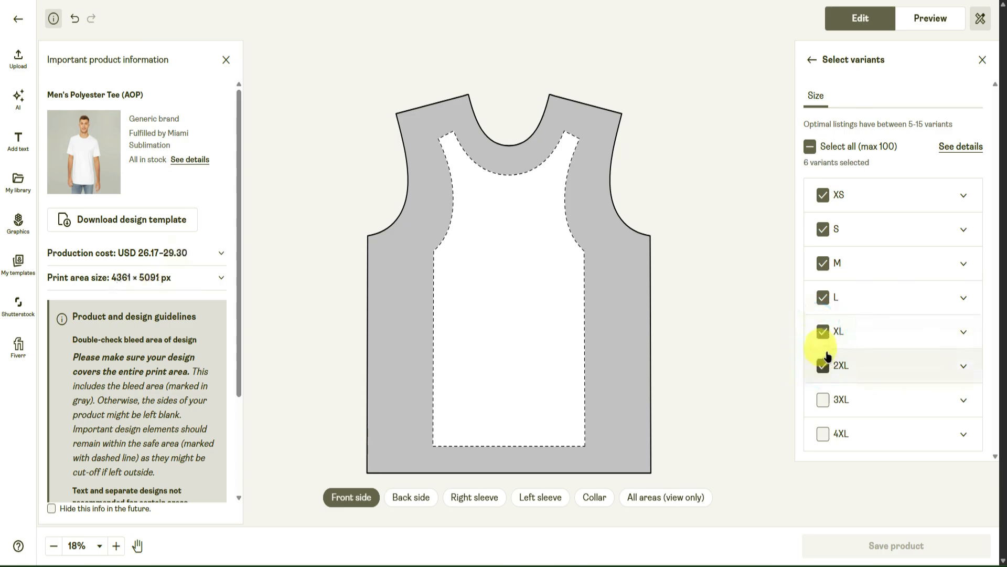
click(812, 55)
- Examine the background color choices, the text options and the AI image generator's style presets
click(895, 229)
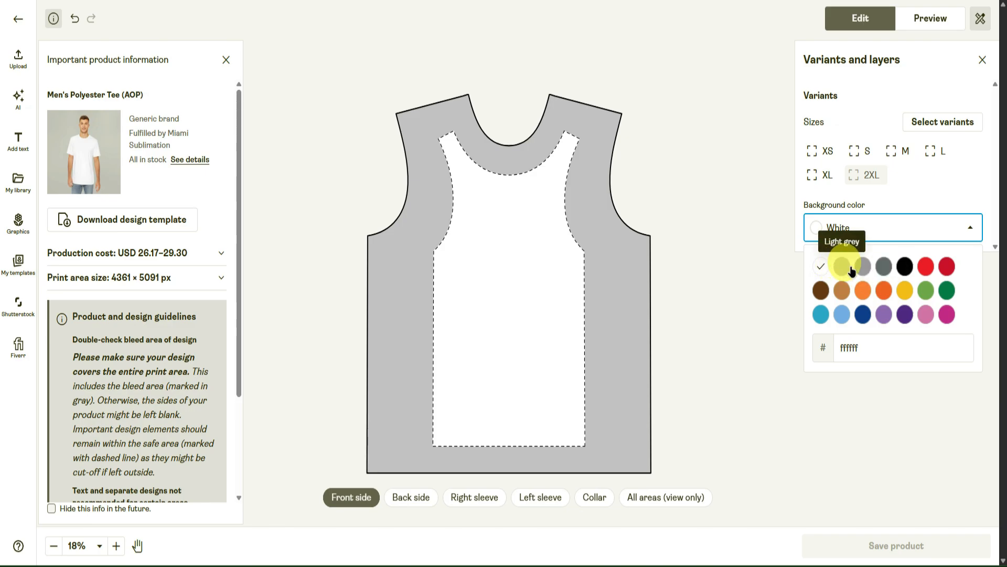
click(839, 228)
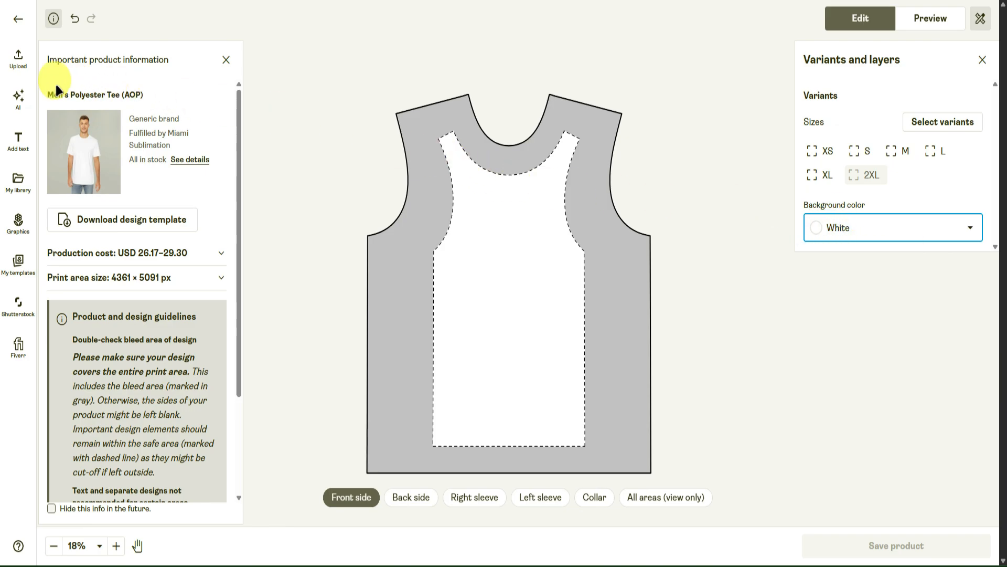
click(18, 139)
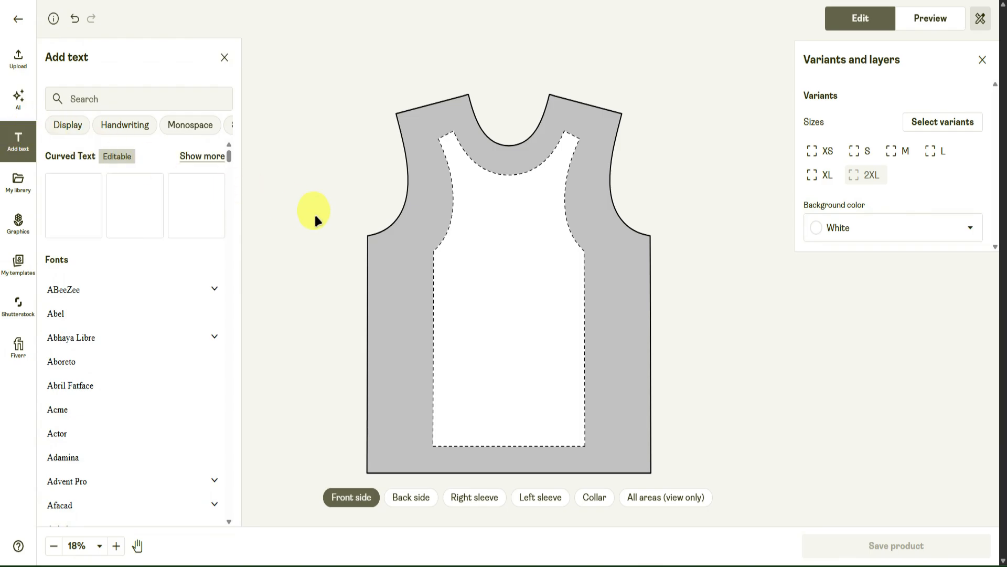
click(18, 100)
scroll(157, 284, down, 5)
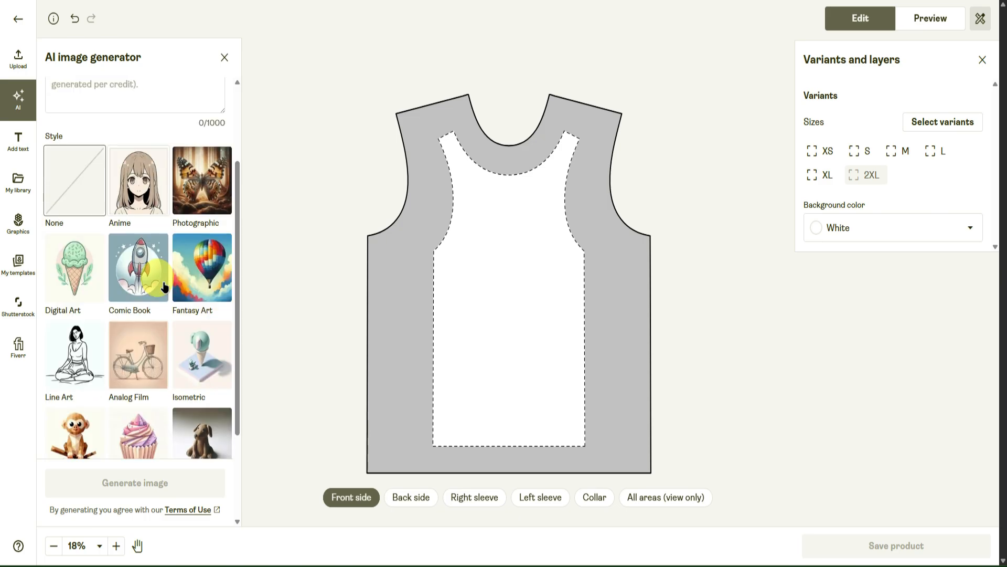
scroll(164, 286, up, 6)
scroll(164, 286, down, 3)
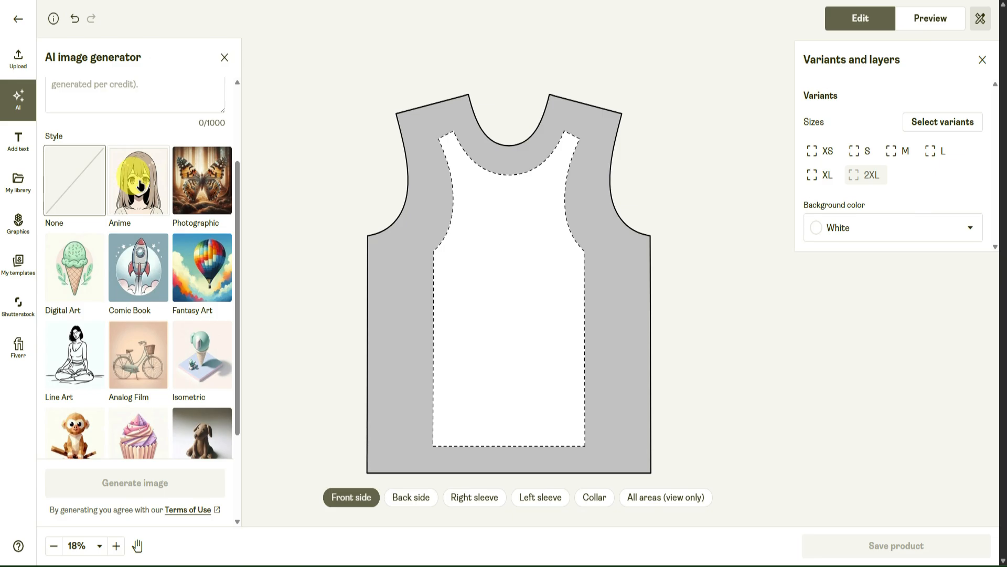
scroll(126, 189, down, 2)
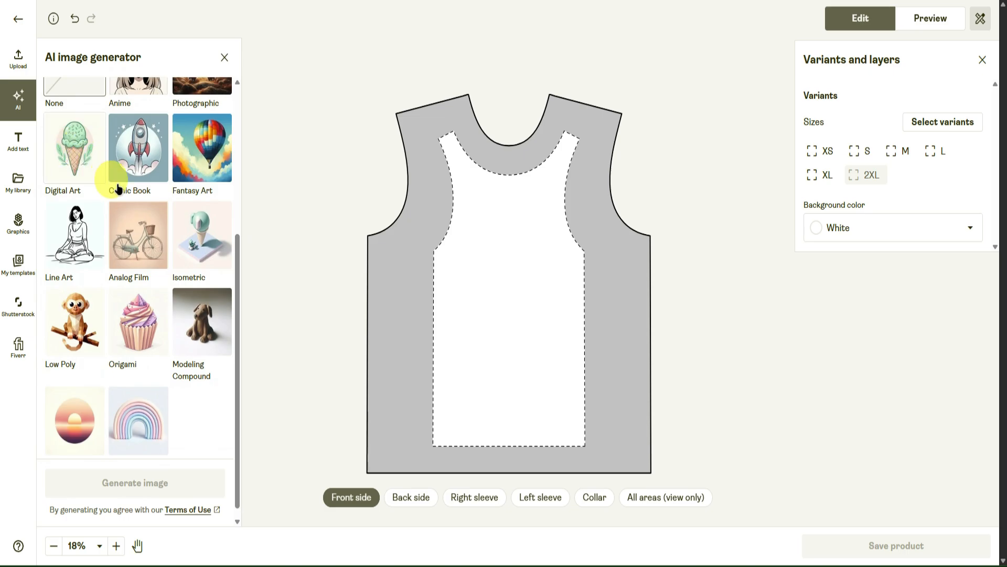
- Add the "wyz" curved text template with the circular slogan to the front side of the shirt
click(18, 140)
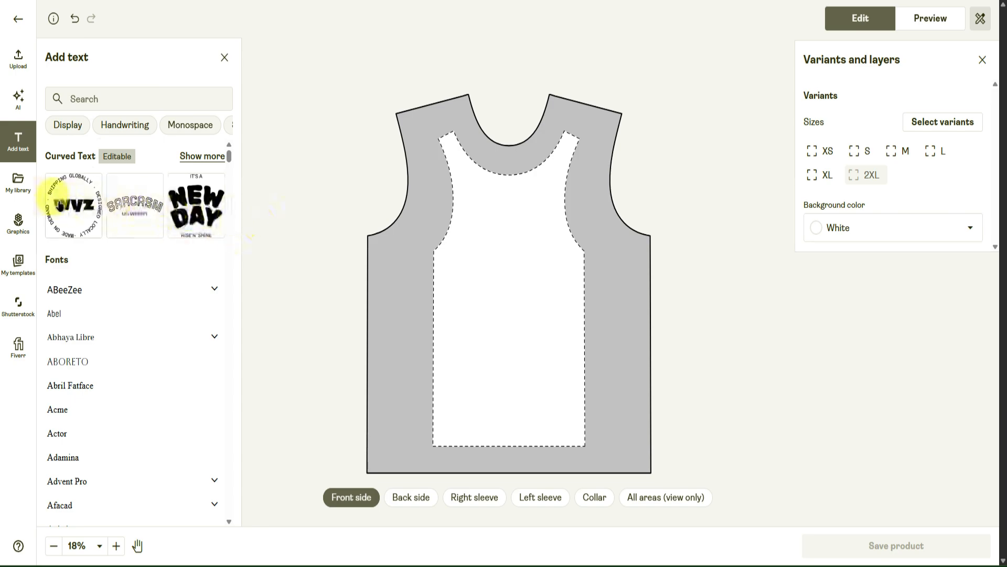
click(75, 204)
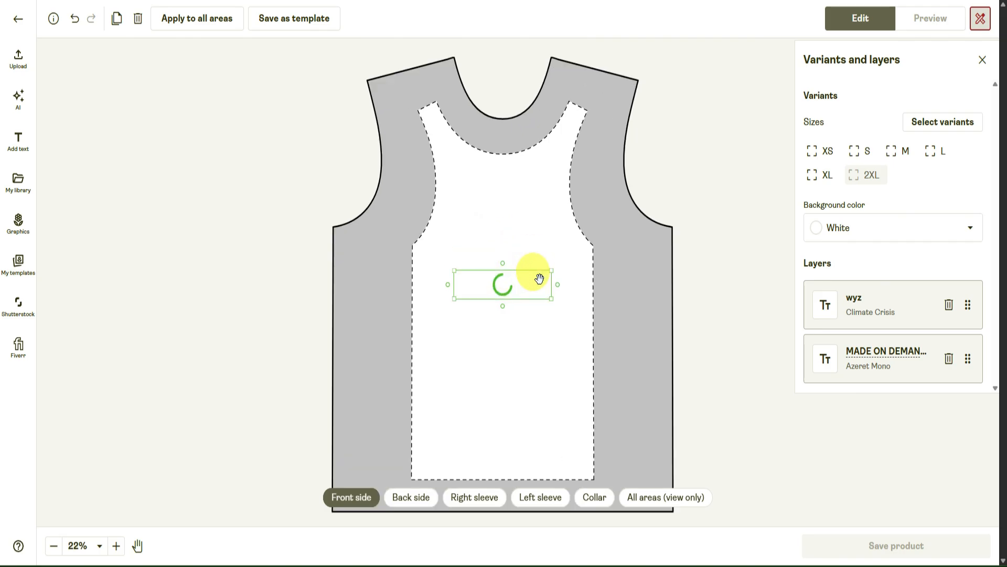
scroll(530, 274, up, 3)
scroll(531, 276, down, 2)
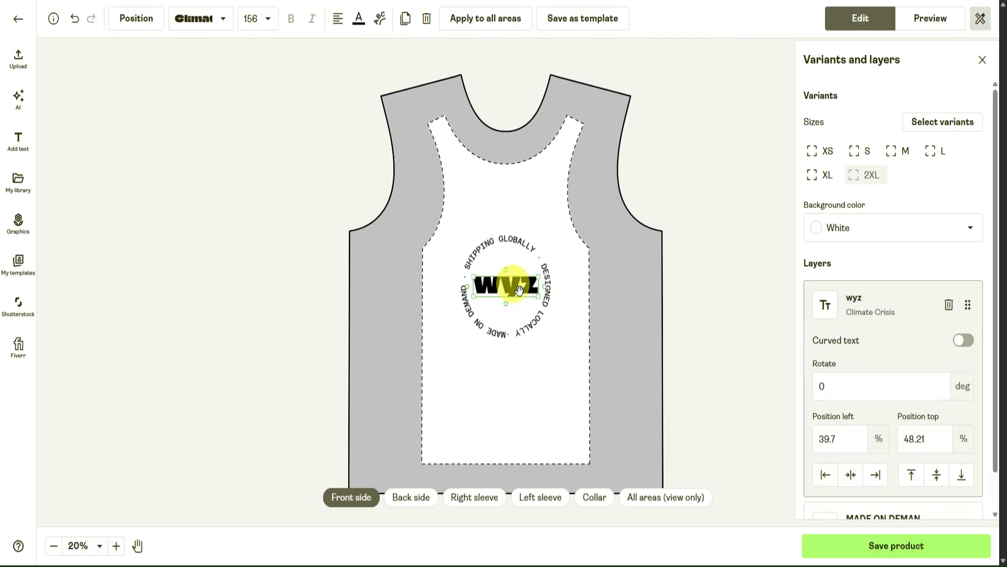
click(644, 294)
click(506, 231)
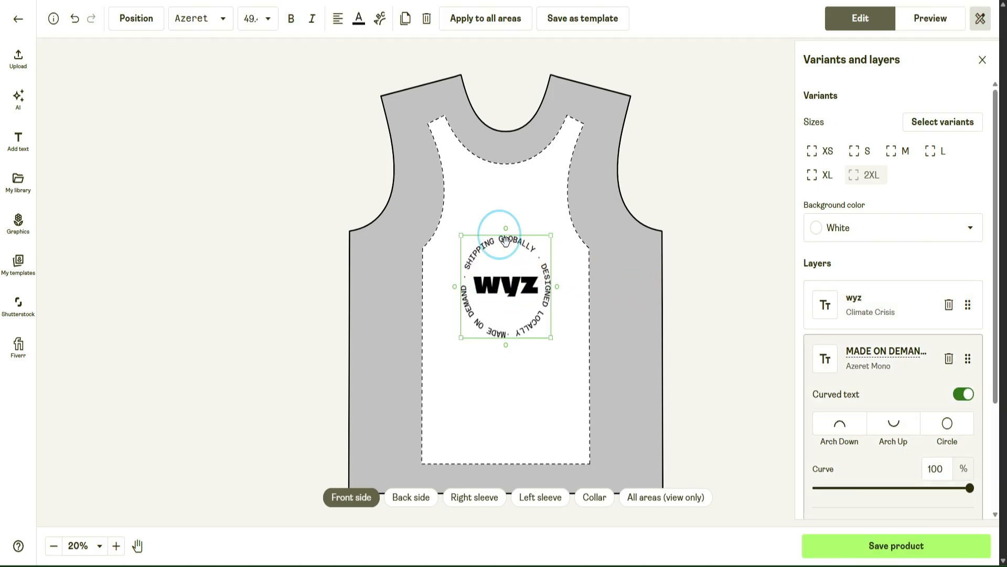
- Replace the "wyz" text in the middle of the circular slogan with "SAMPLE"
click(493, 286)
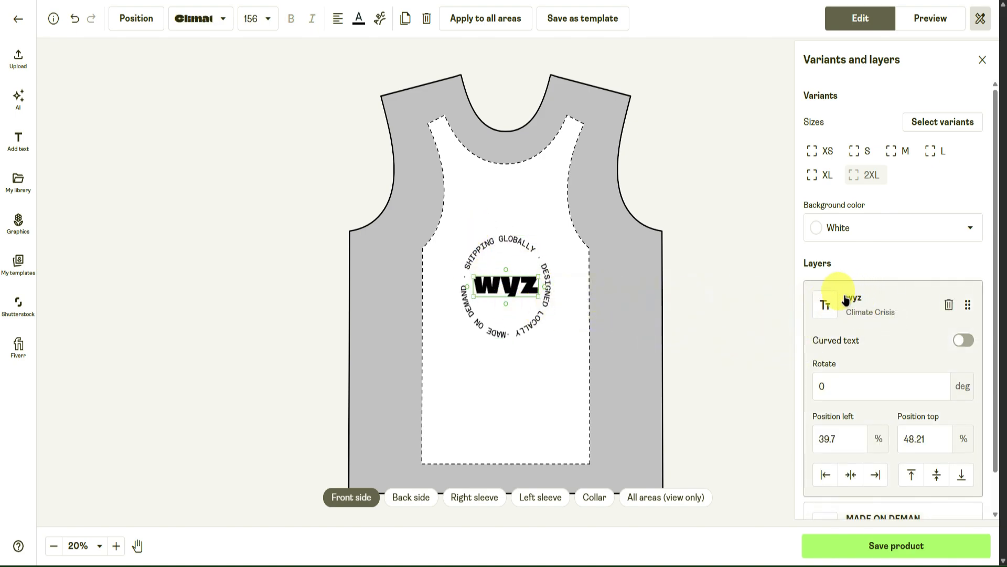
click(527, 286)
click(533, 287)
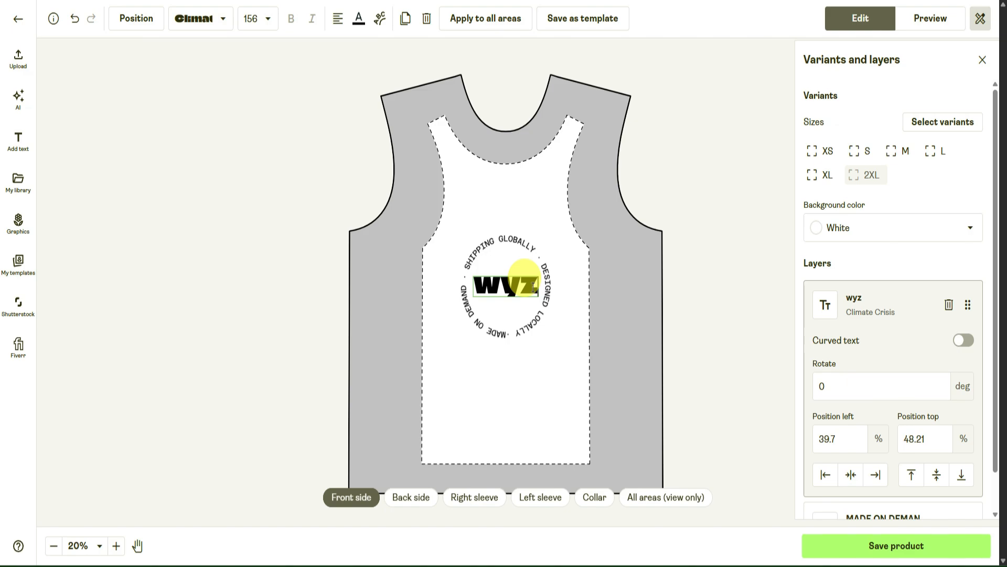
key(BackSpace)
key(BackSpace)
key(BackSpace)
text(S)
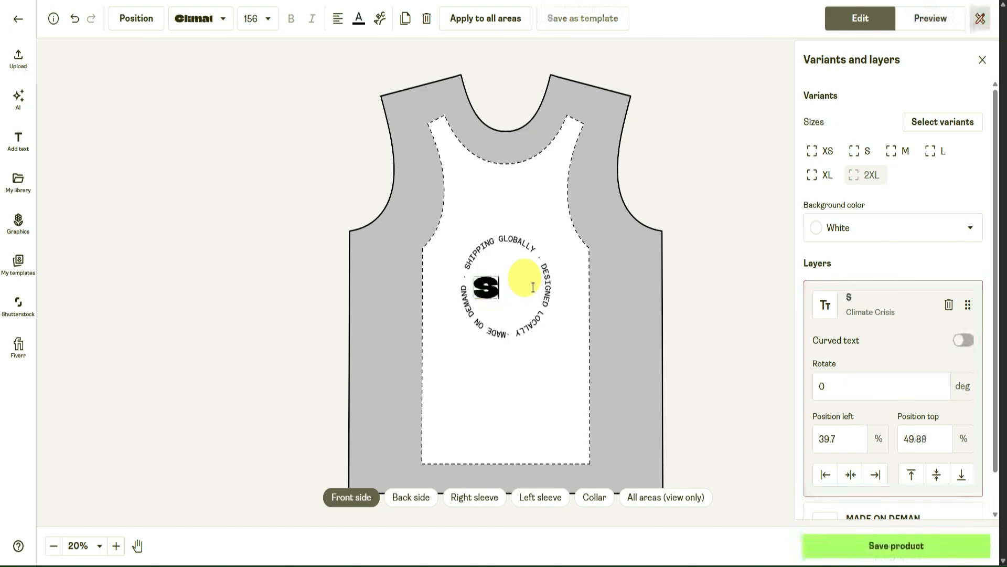
text(AMPLE)
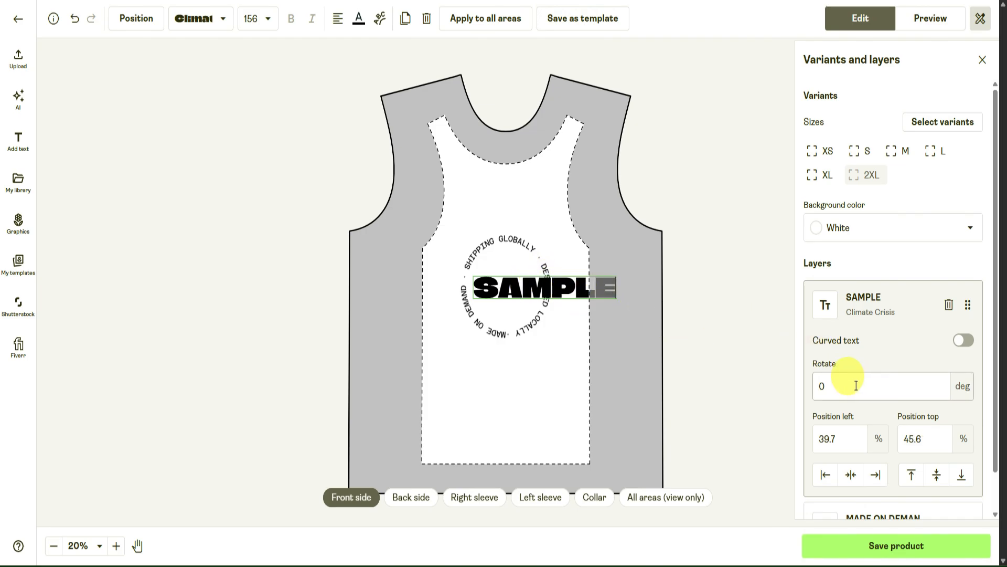
- Shrink the SAMPLE text and center it inside the circular slogan, leaving nothing selected
scroll(854, 386, down, 1)
click(530, 287)
click(501, 272)
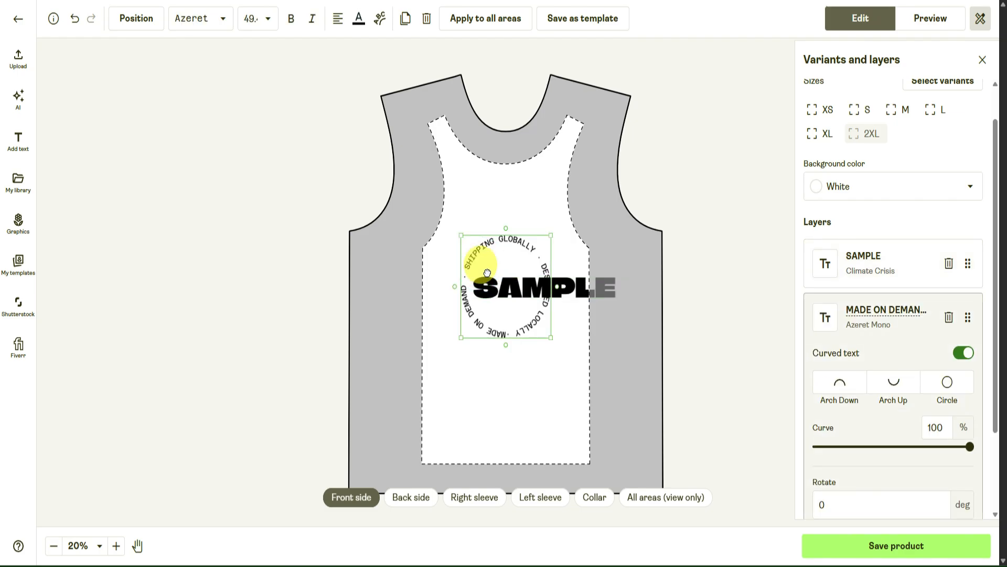
mouse_move(498, 284)
mouse_down()
mouse_move(445, 269)
mouse_move(536, 297)
mouse_move(504, 286)
mouse_up()
click(583, 272)
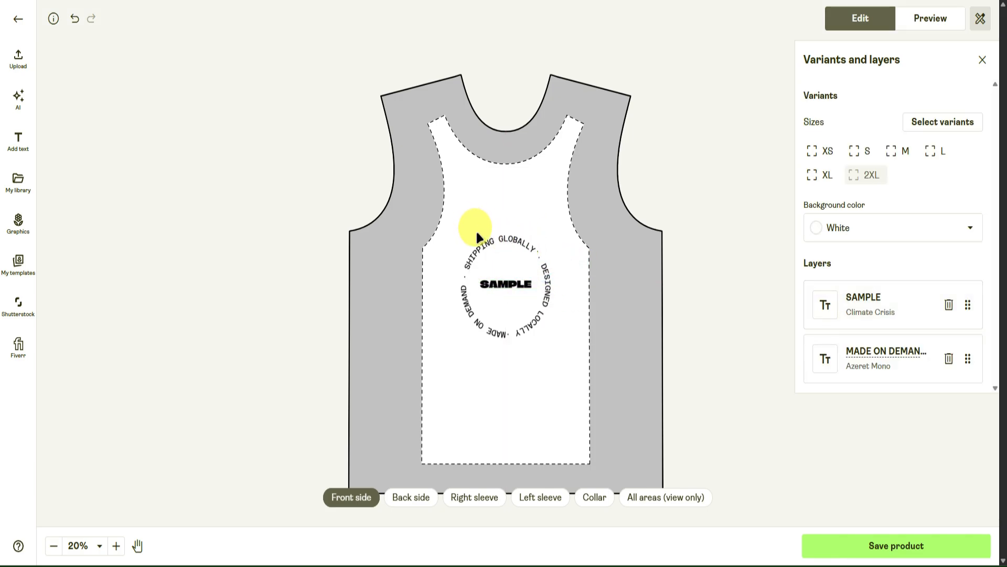
- Replace "MADE ON DEMAND" at the start of the circular slogan with "·SAMPLE"
click(471, 245)
click(493, 249)
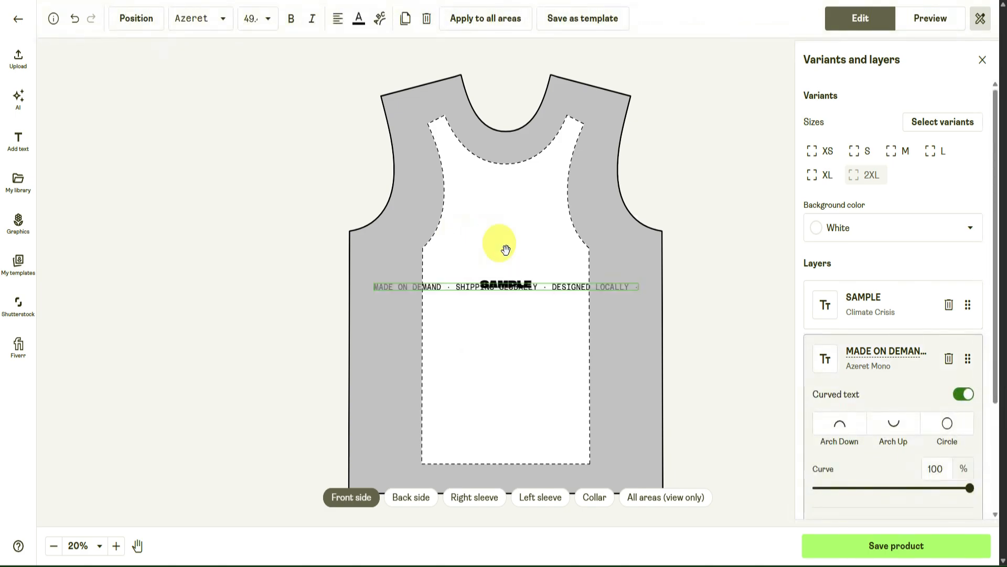
click(444, 288)
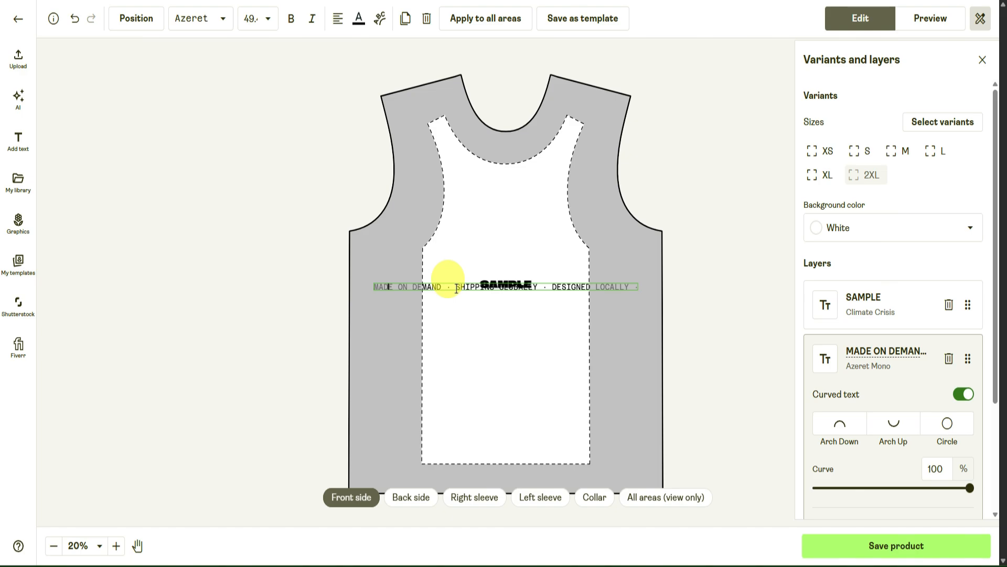
key(BackSpace)
key(BackSpace)
key(BackSpace)
key(BackSpace)
key(BackSpace)
key(BackSpace)
key(BackSpace)
key(BackSpace)
key(BackSpace)
key(BackSpace)
key(BackSpace)
key(BackSpace)
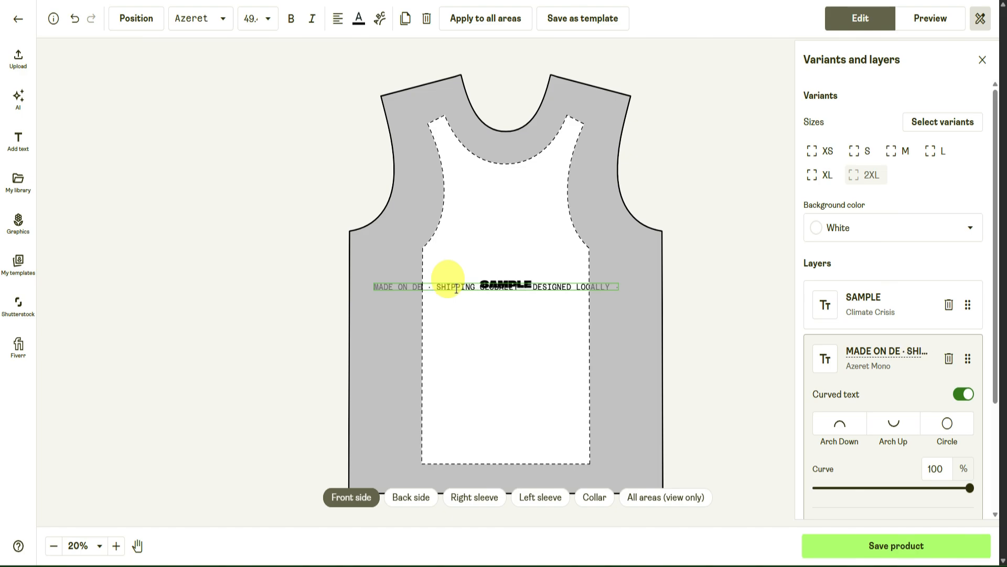
key(BackSpace)
key(BackSpace)
text(SAMPLE)
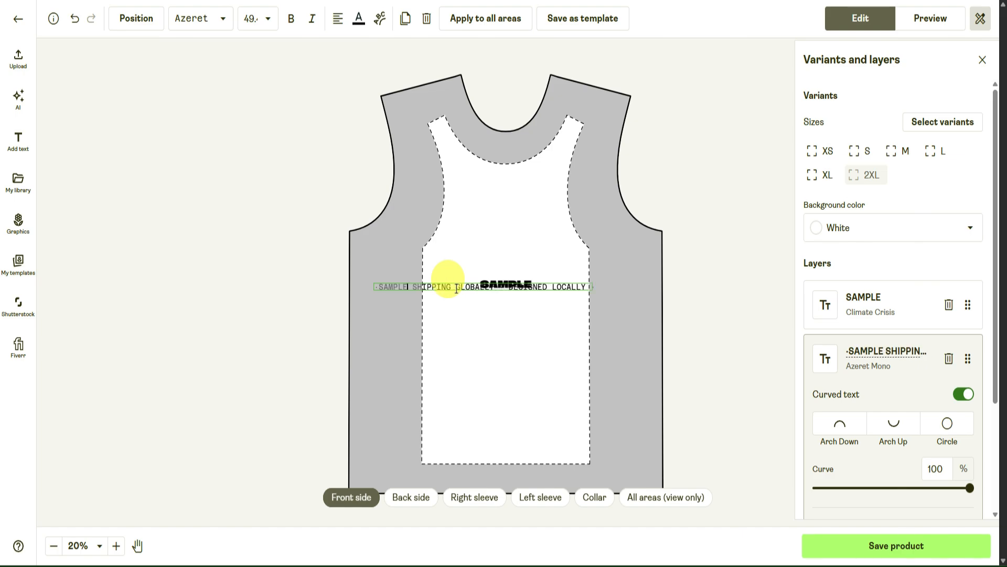
- Replace the "SHIPPING GLOBALLY" and "DESIGNED LOCALLY" phrases of the circular slogan with "SAMPLE · SAMPLE"
key(BackSpace)
key(BackSpace)
key(BackSpace)
key(BackSpace)
key(BackSpace)
key(BackSpace)
key(BackSpace)
key(BackSpace)
key(BackSpace)
key(BackSpace)
key(BackSpace)
key(BackSpace)
key(BackSpace)
key(BackSpace)
key(BackSpace)
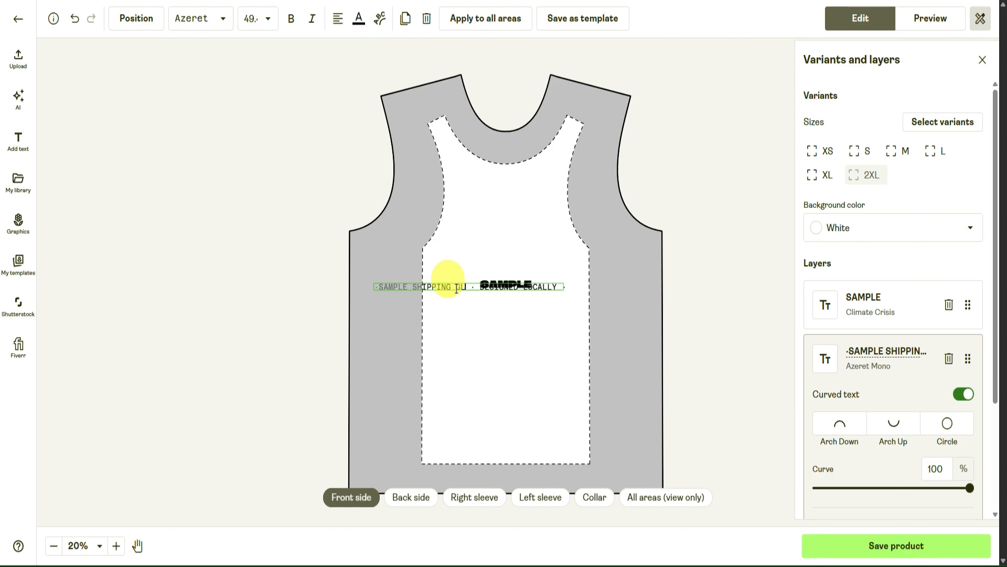
text(PLE SAMPLE · SAMPLE)
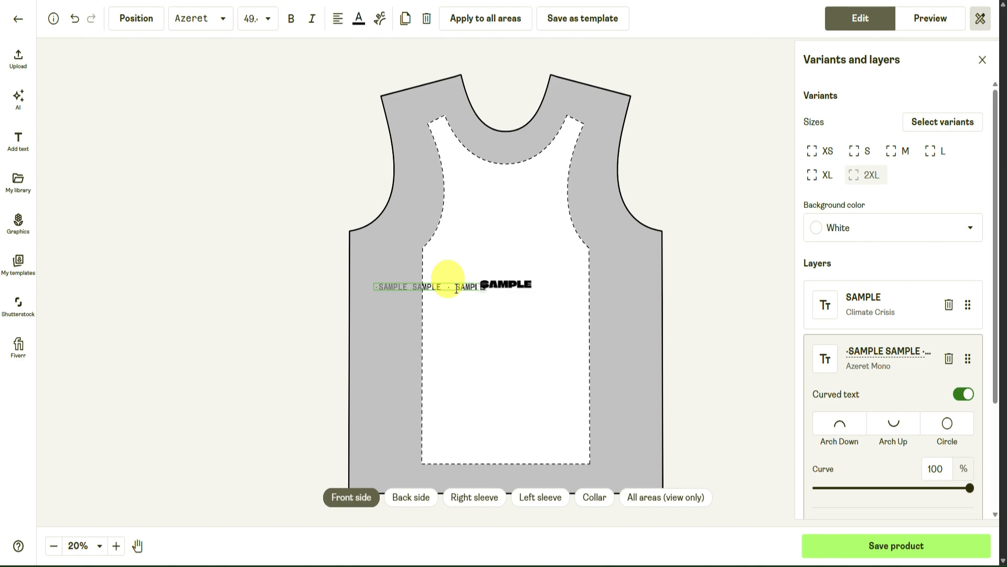
- Enlarge the circular SAMPLE slogan and center it around the bold SAMPLE text, leaving nothing selected
click(558, 273)
drag(428, 281, 565, 342)
drag(532, 317, 514, 295)
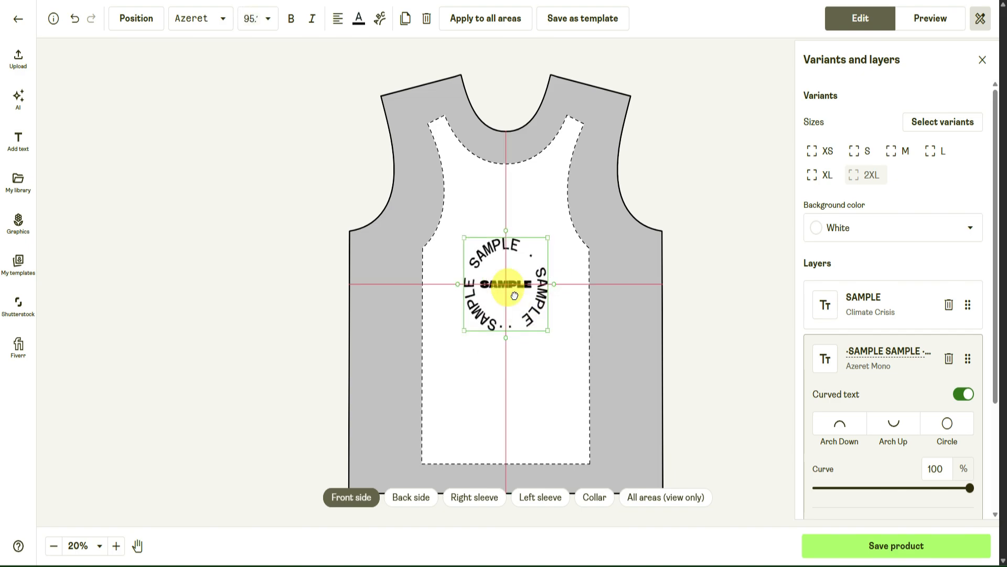
click(741, 292)
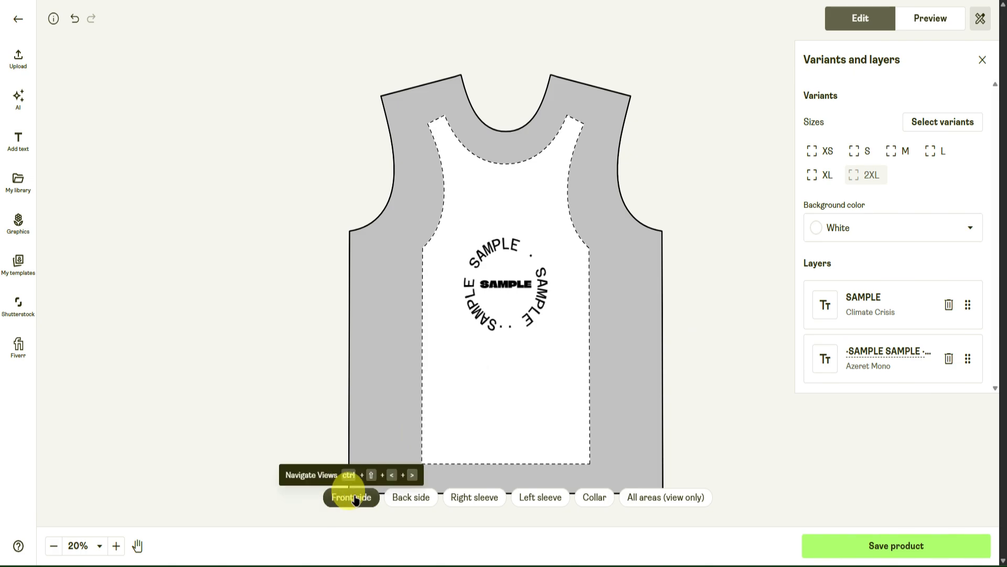
- Add the "Think Green" daisy graphic from the Eco-friendly collection to the back side of the shirt
click(410, 497)
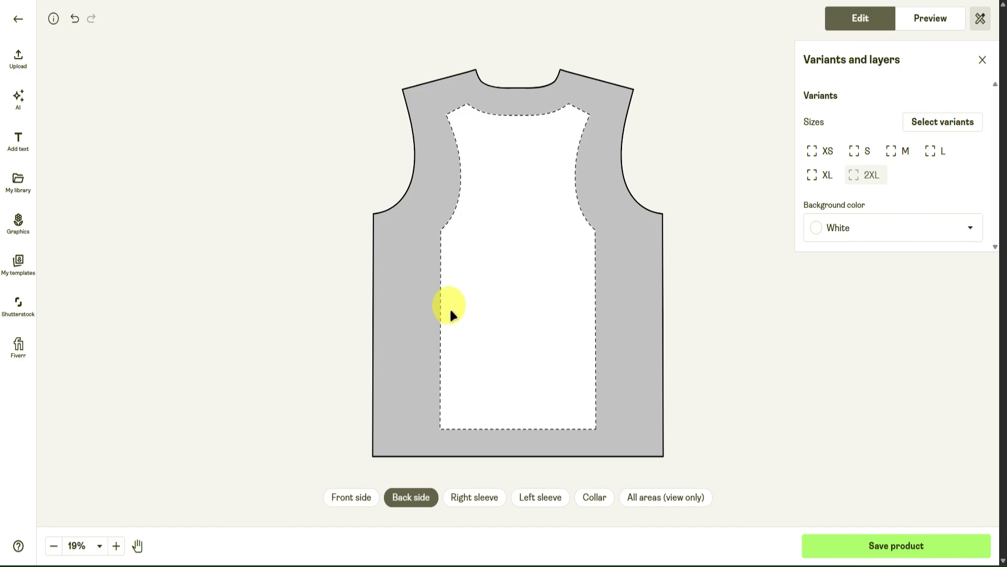
click(17, 141)
click(18, 221)
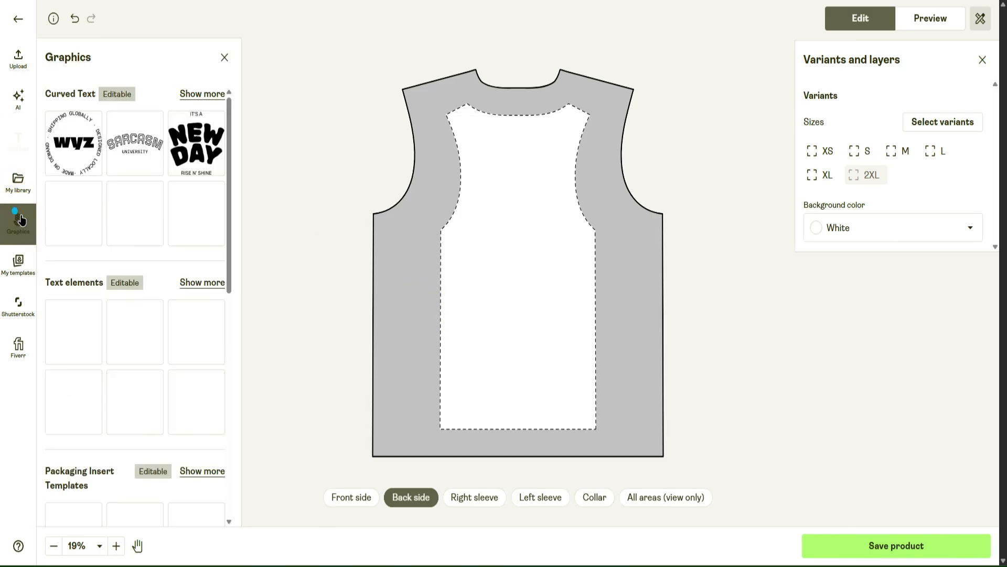
scroll(183, 388, down, 10)
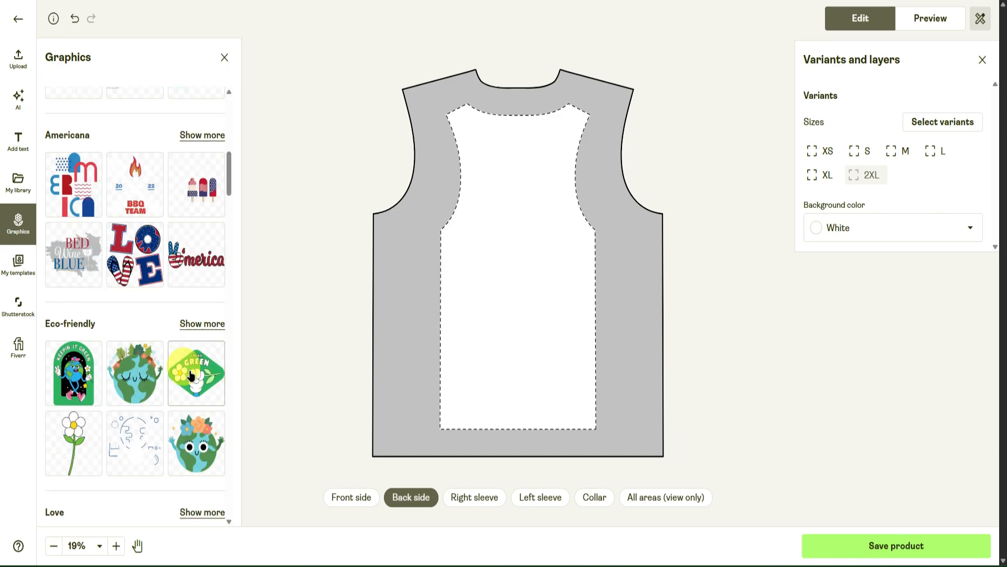
click(134, 379)
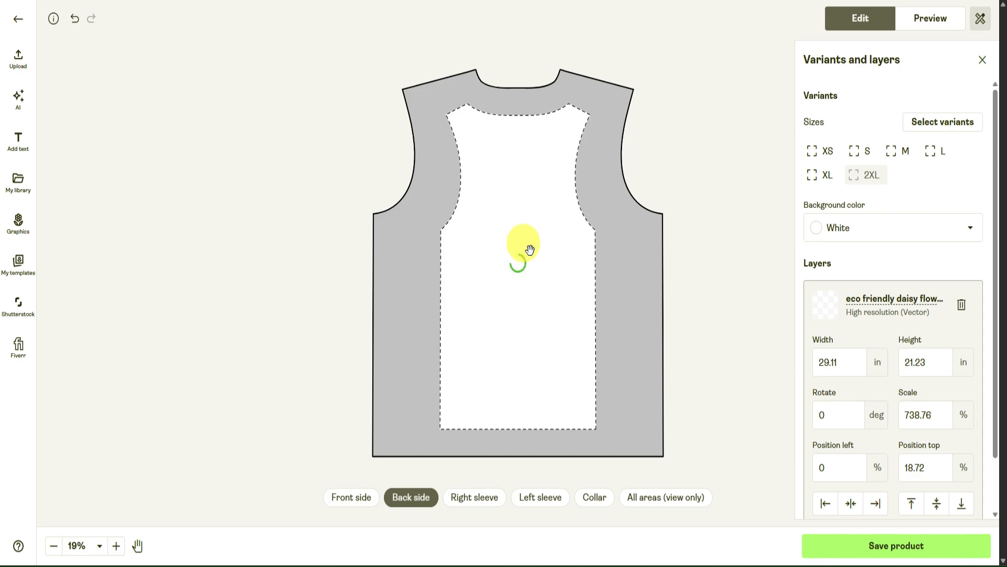
click(487, 225)
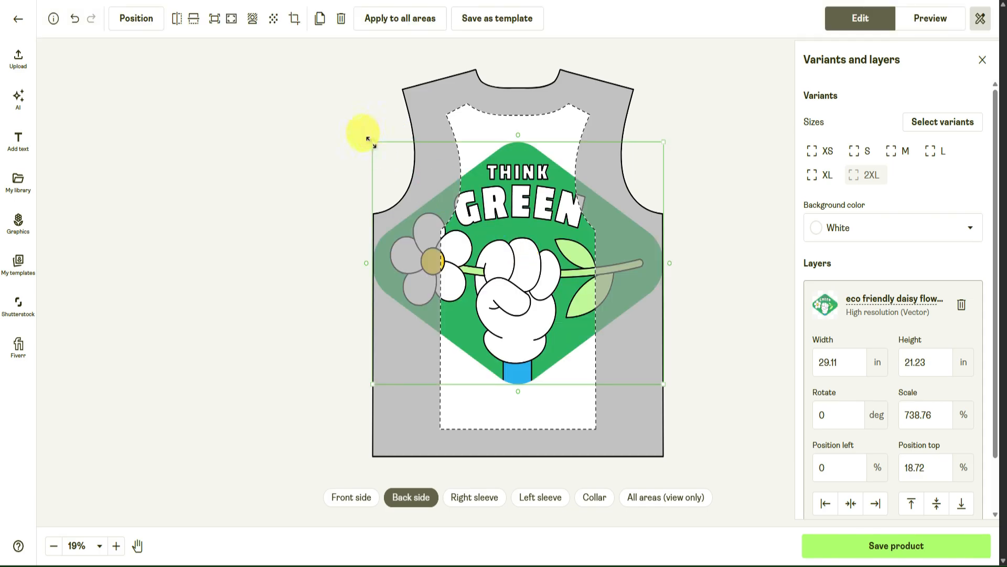
- Shrink the "Think Green" graphic to fit the back side's print area and center it across the shirt
drag(367, 139, 532, 275)
drag(616, 310, 539, 255)
click(729, 251)
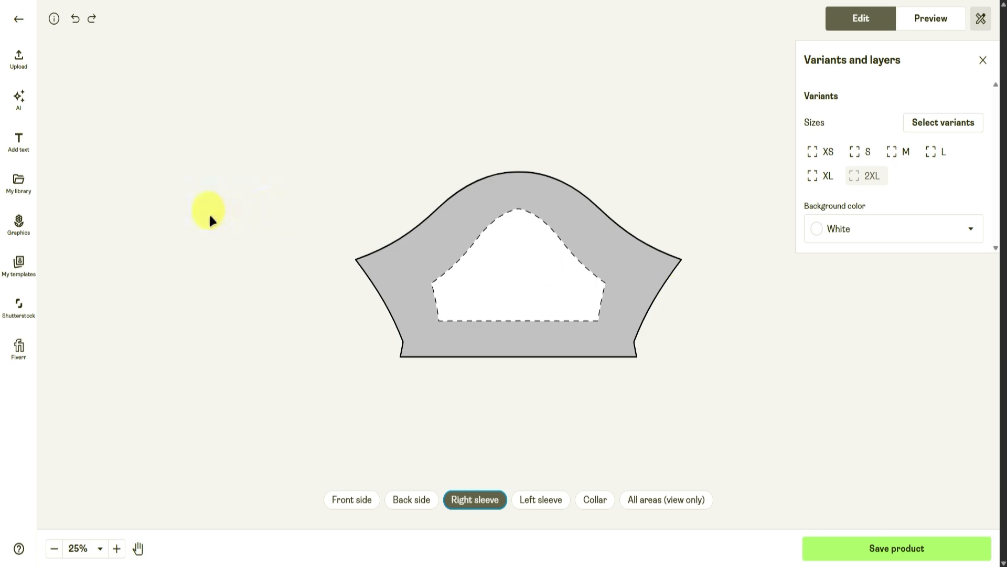
- Add the Eco-friendly cartoon earth with closed eyes to the right sleeve, shrunk to about 6.4 by 6.1 in inside the print area
click(18, 223)
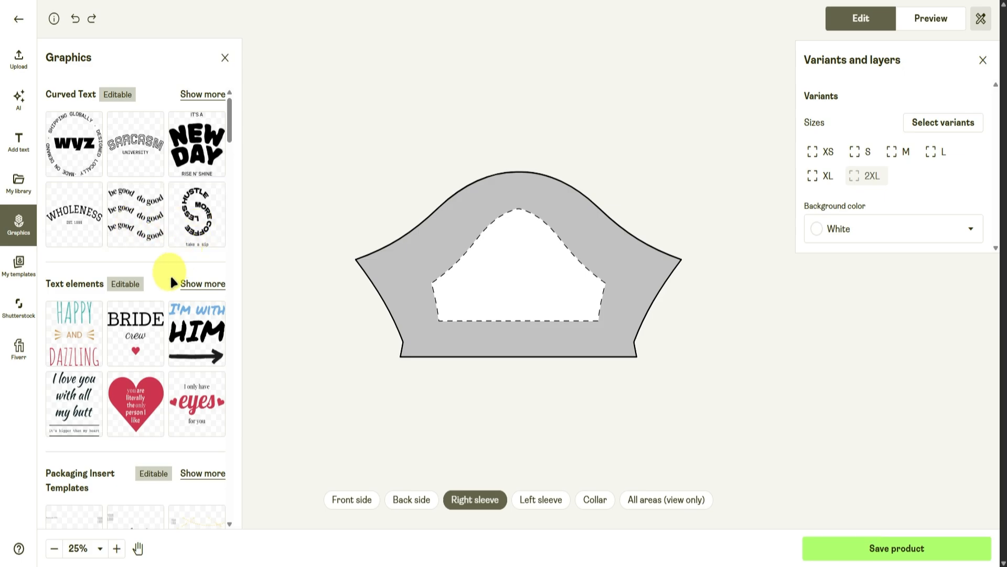
scroll(139, 299, down, 12)
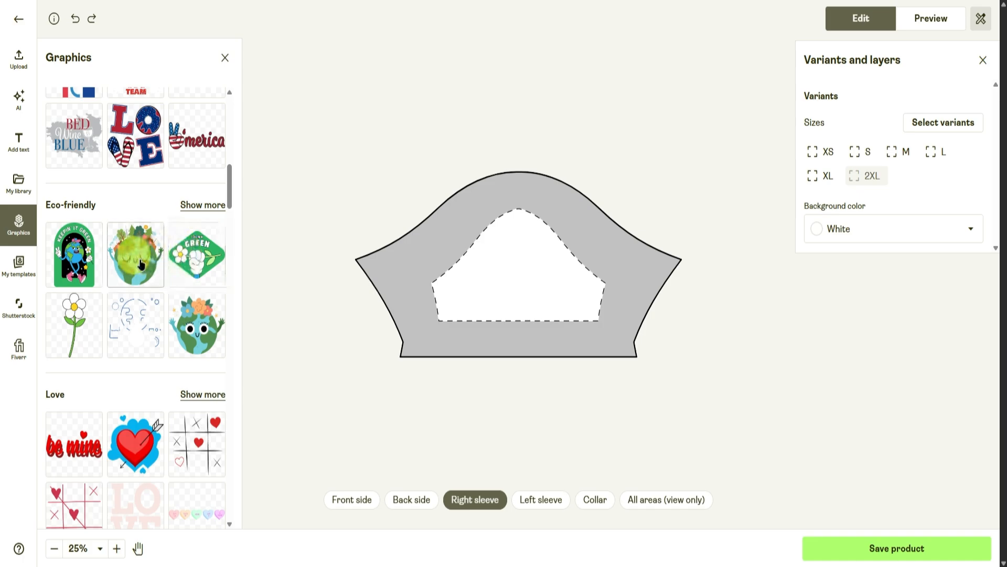
click(141, 264)
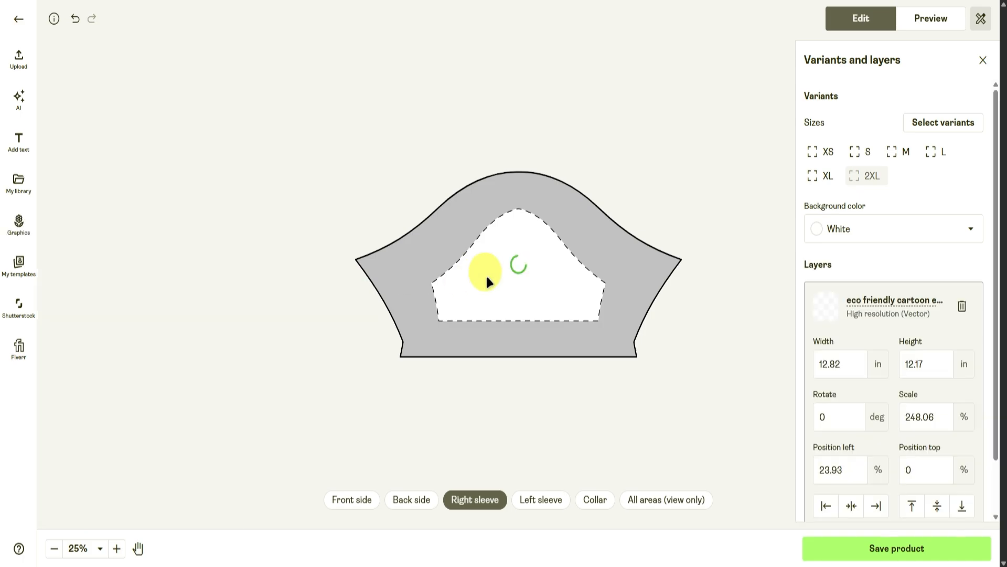
drag(612, 170, 536, 236)
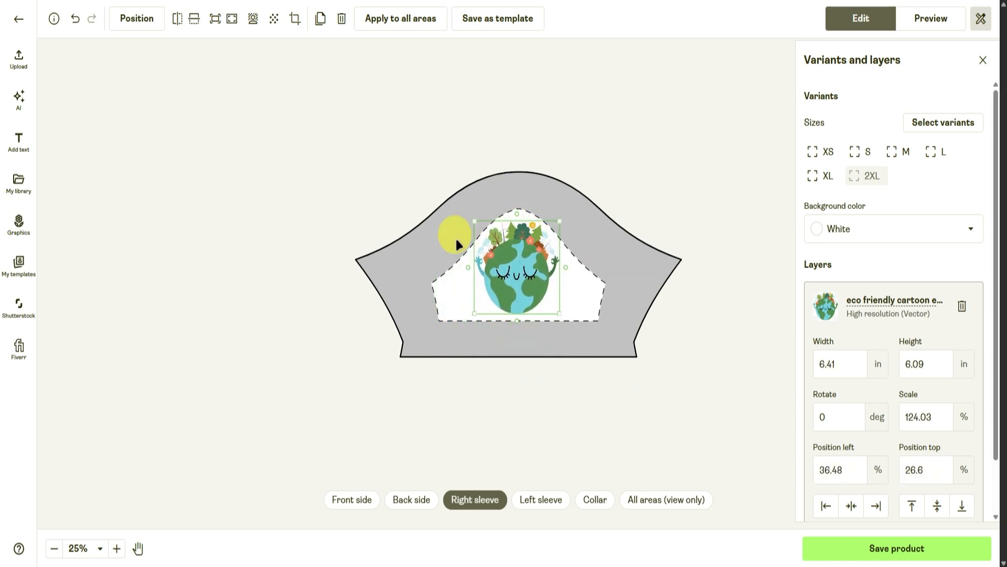
- Add the green leaf graphic from the graphics library to the left sleeve
click(541, 497)
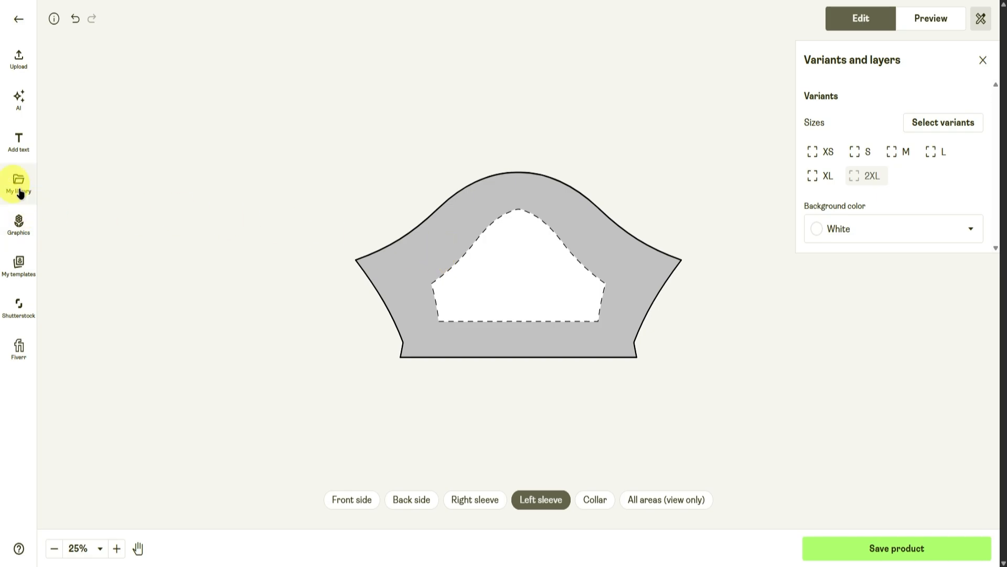
click(19, 223)
scroll(190, 218, down, 10)
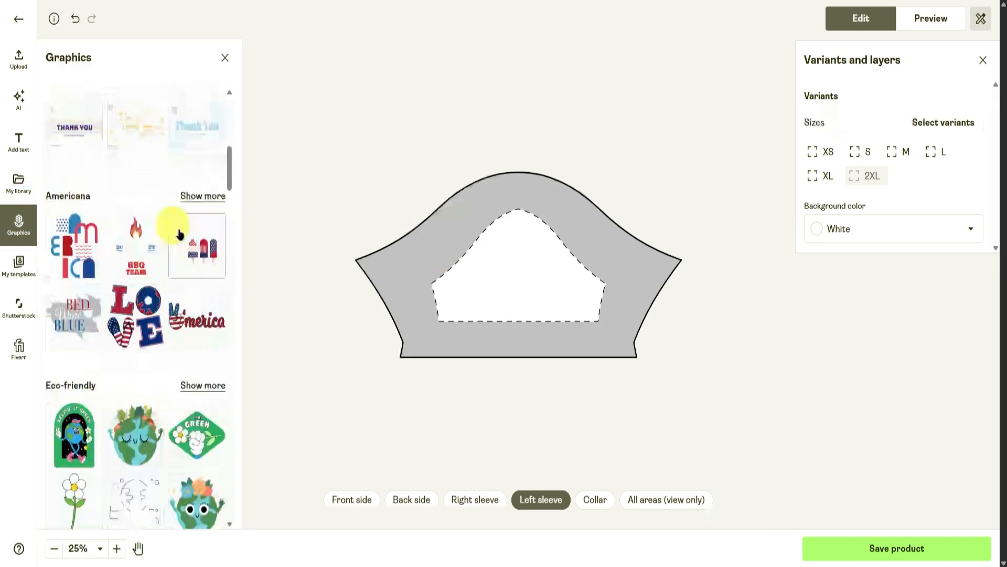
scroll(173, 234, down, 3)
scroll(173, 231, up, 2)
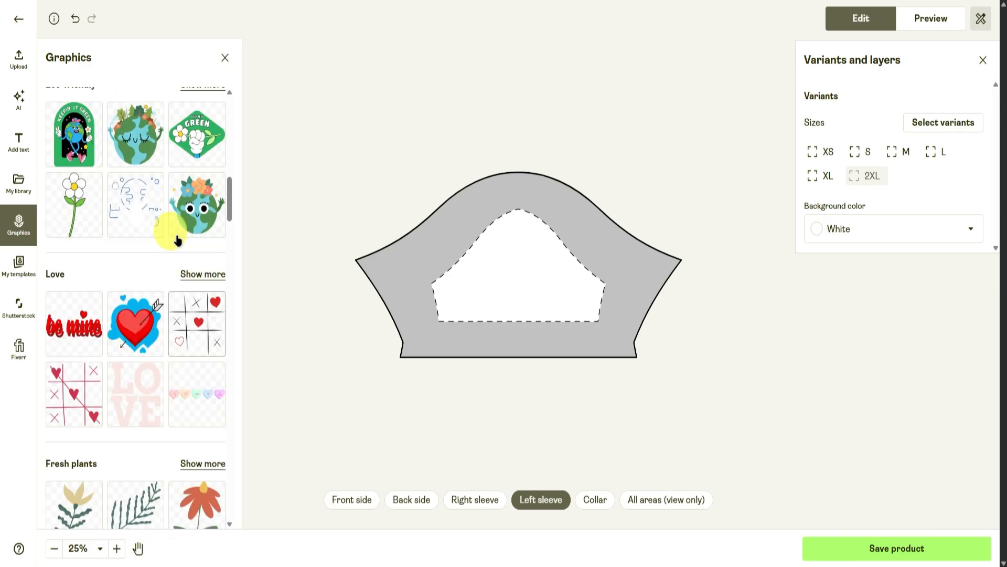
scroll(165, 302, down, 4)
click(172, 328)
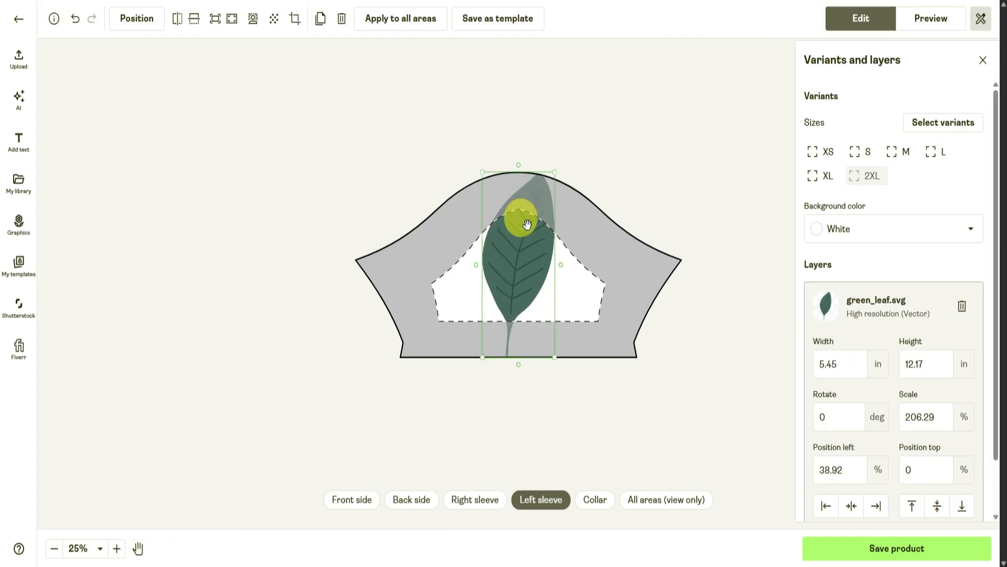
- Shrink the leaf on the left sleeve to about 3.3 by 7.3 in, center it in the print area and rotate it 33 degrees
drag(555, 169, 526, 250)
drag(506, 278, 513, 246)
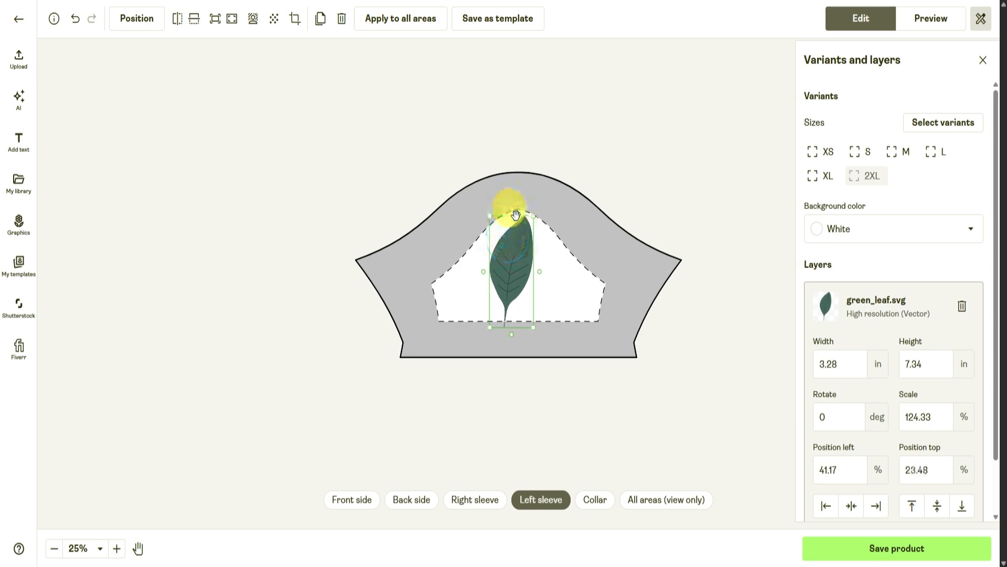
drag(513, 212, 533, 238)
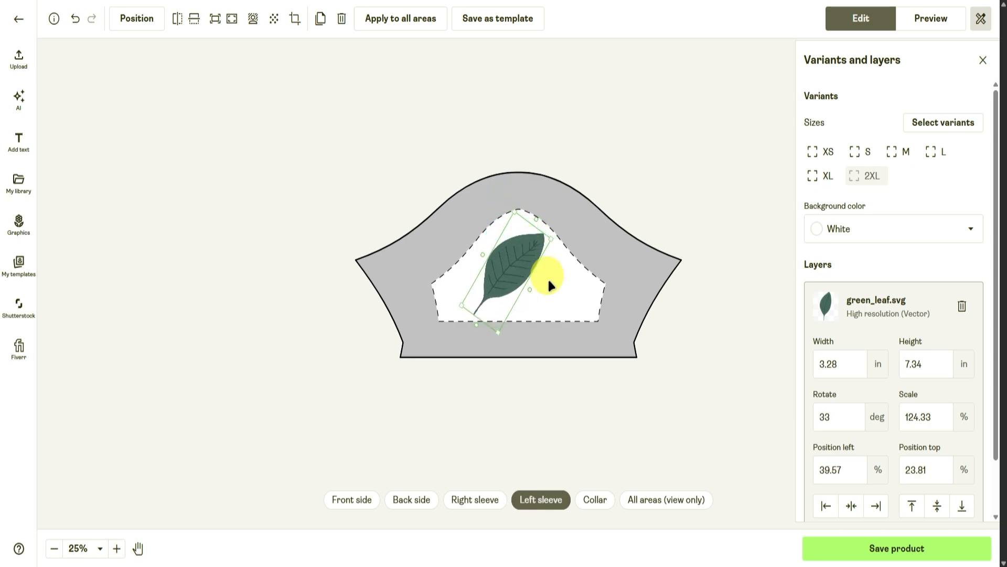
- Add the text "SAMPLE" in the ABeeZee font to the collar
click(596, 500)
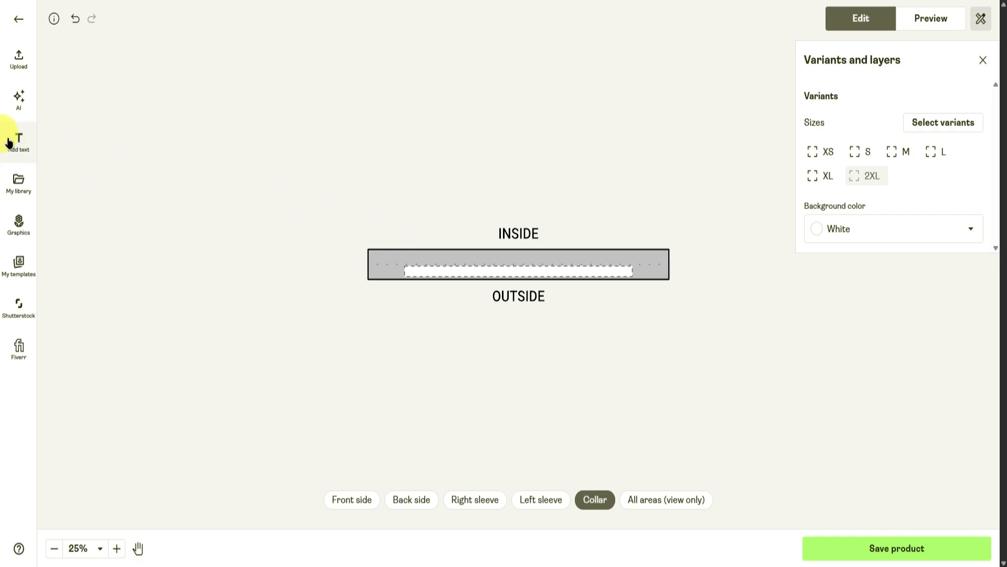
click(20, 140)
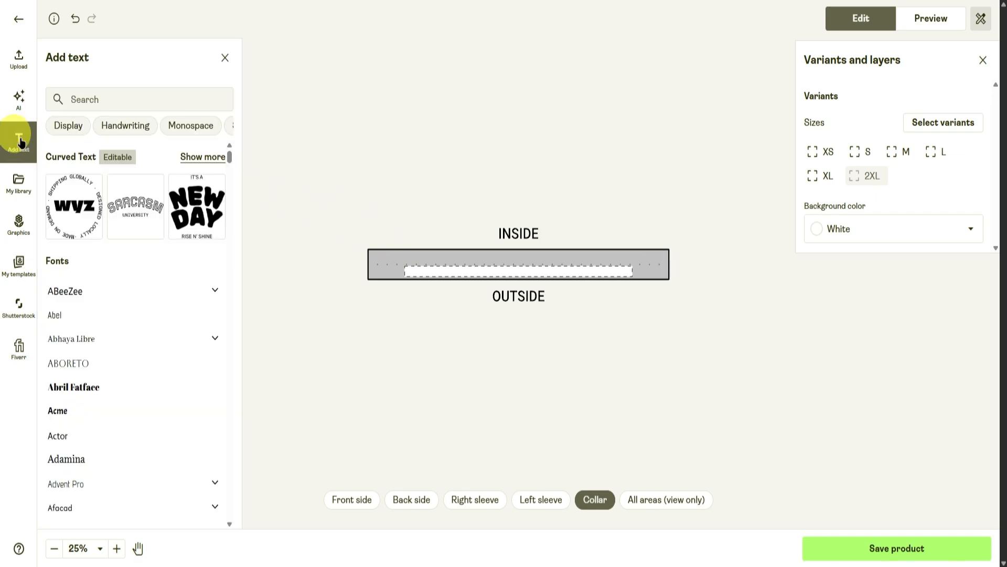
click(77, 292)
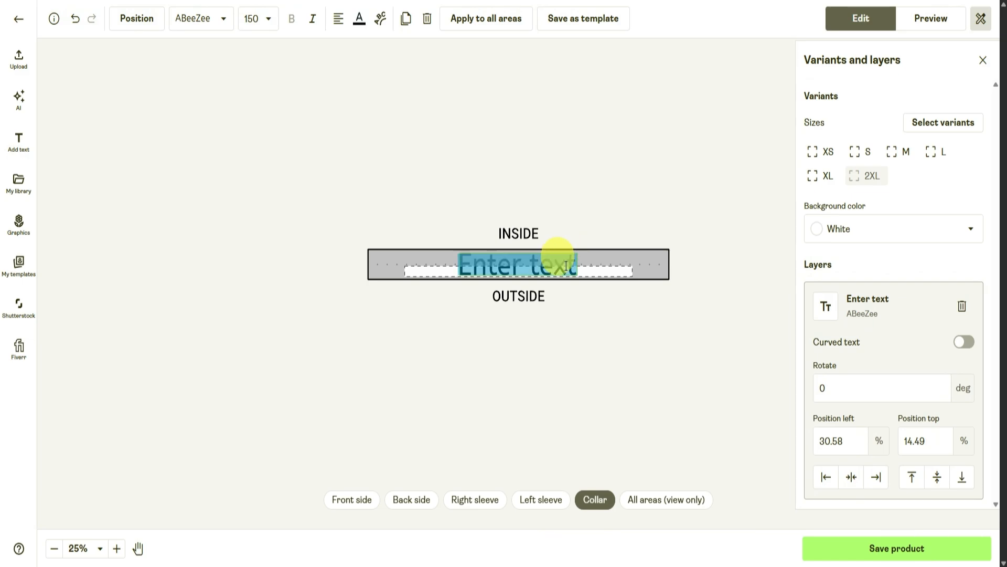
text(SAMPLE)
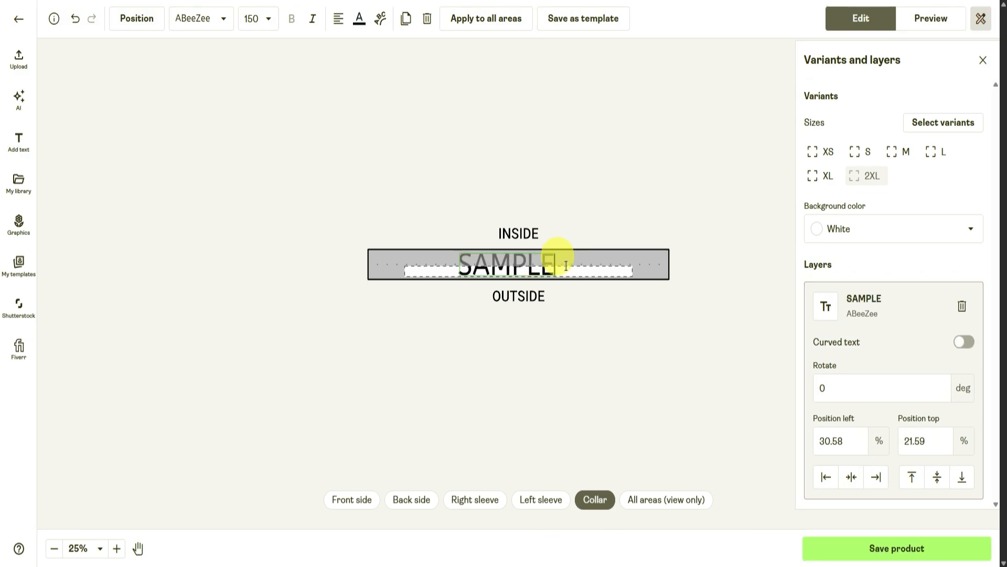
- Shrink the collar's SAMPLE text and center it in the outside print area, leaving nothing selected
click(560, 266)
click(543, 269)
drag(556, 255, 520, 267)
click(603, 190)
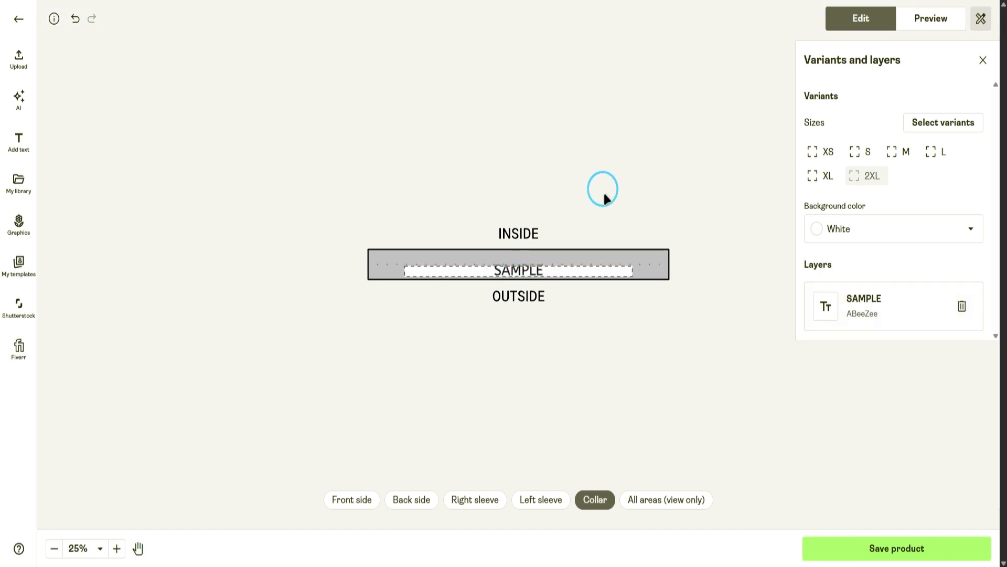
- Review all print areas together, and preview the Front, Back, Person Front, Person Back and Person Left mockups
click(669, 505)
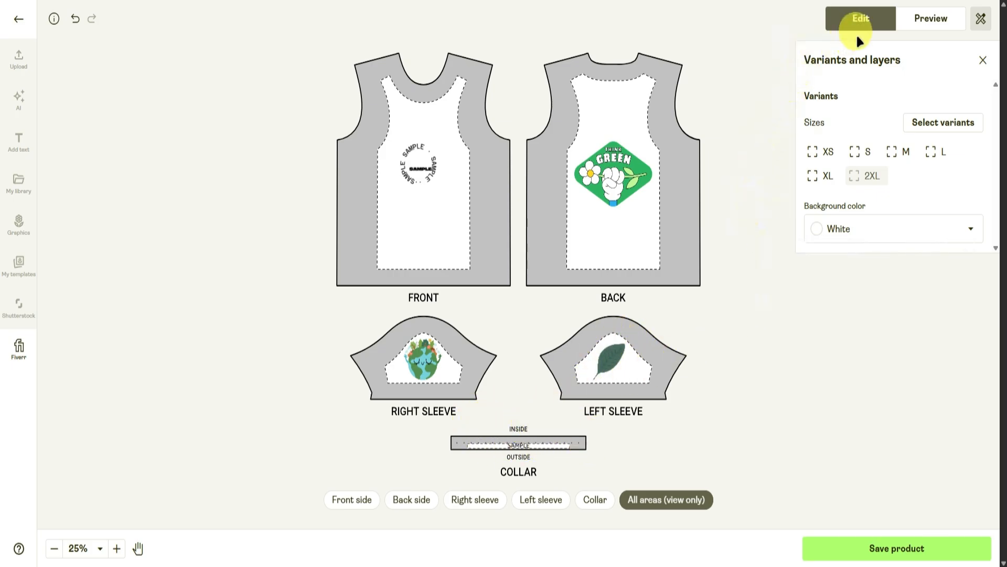
click(924, 20)
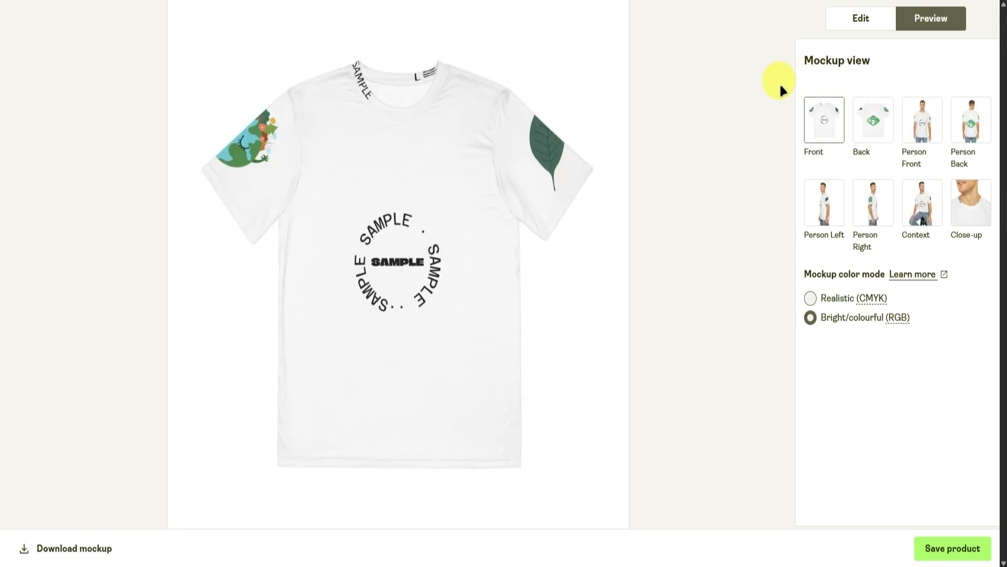
click(866, 117)
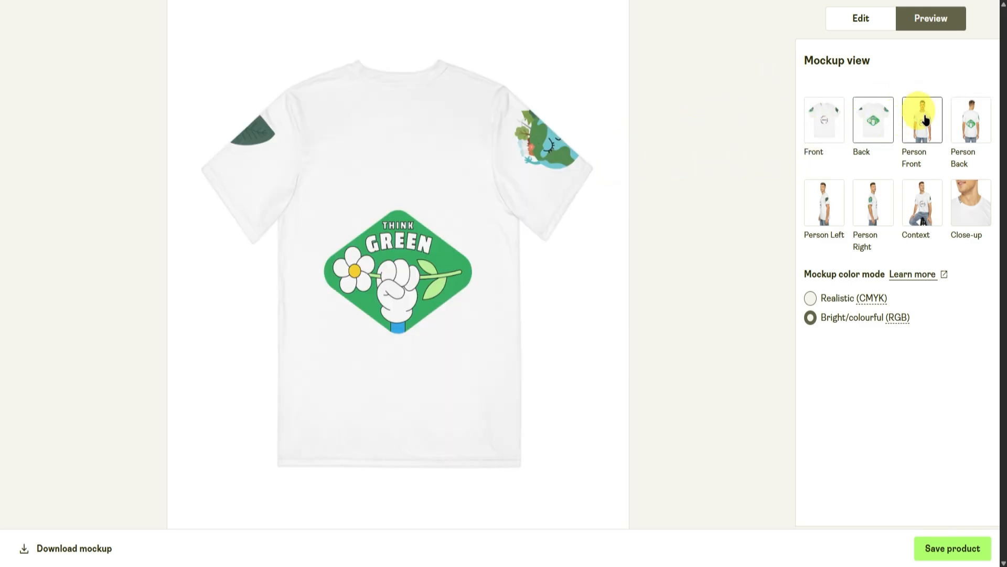
click(925, 120)
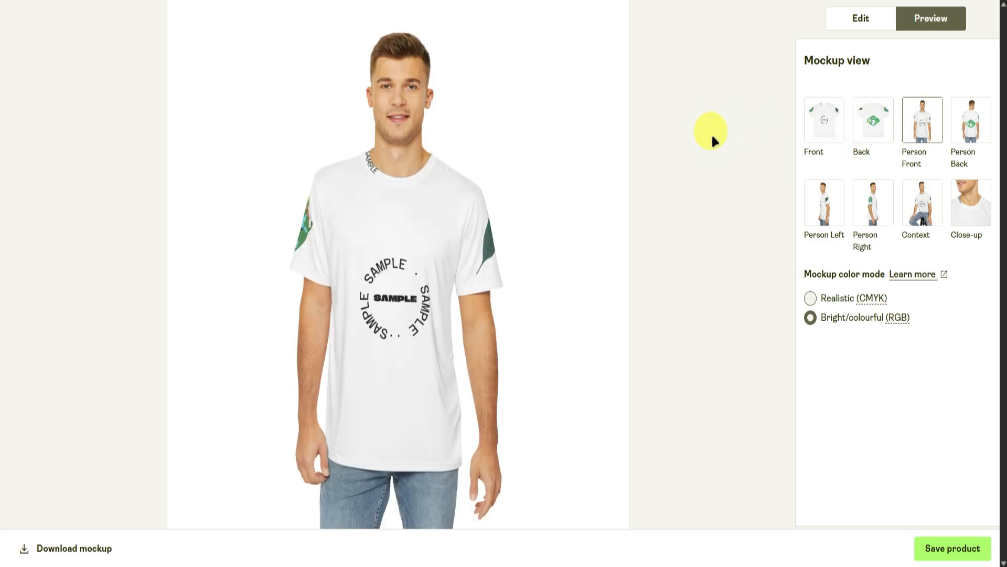
click(953, 110)
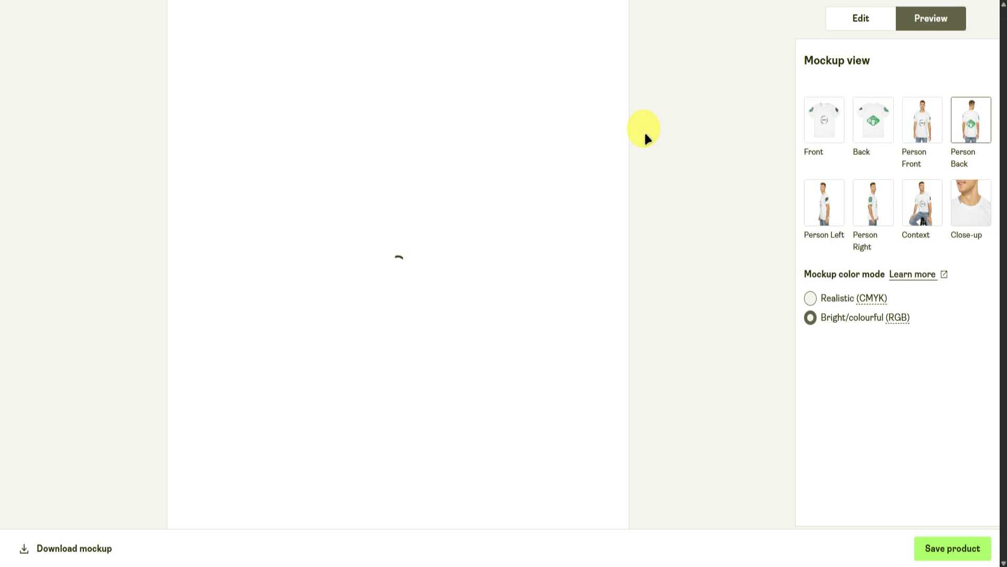
click(826, 196)
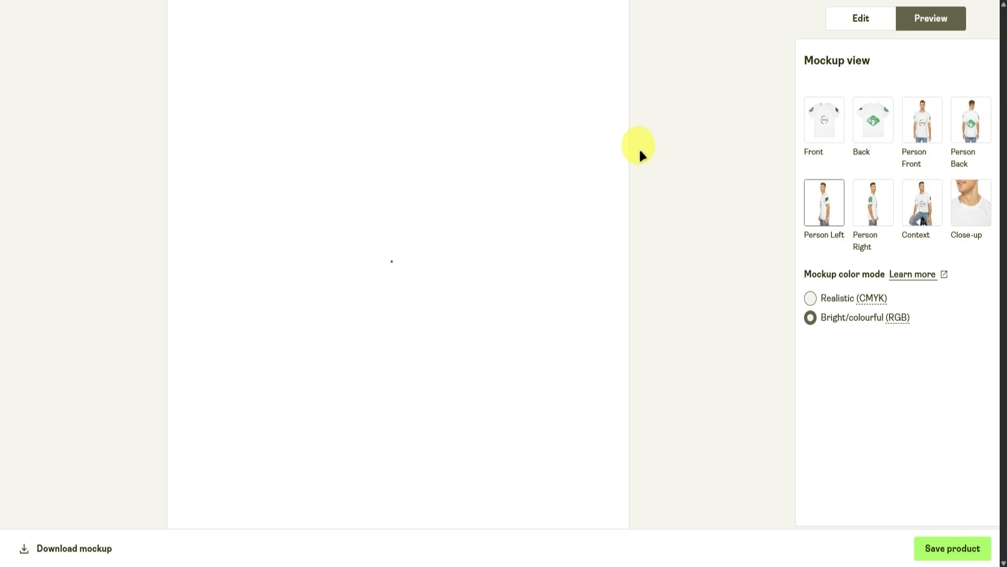
- Preview the Person Right, Context and Close-up mockups of the shirt
click(878, 200)
click(915, 198)
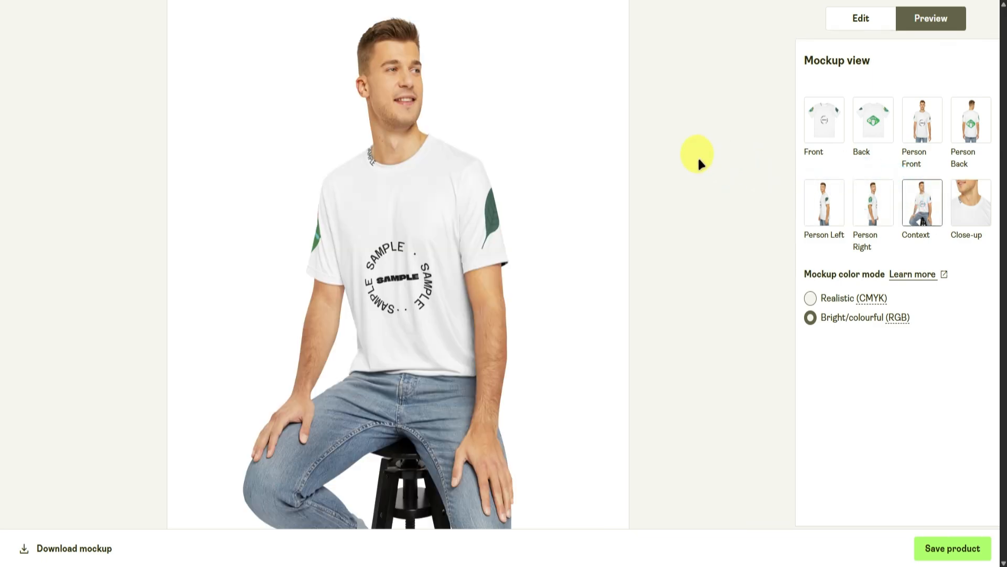
click(964, 200)
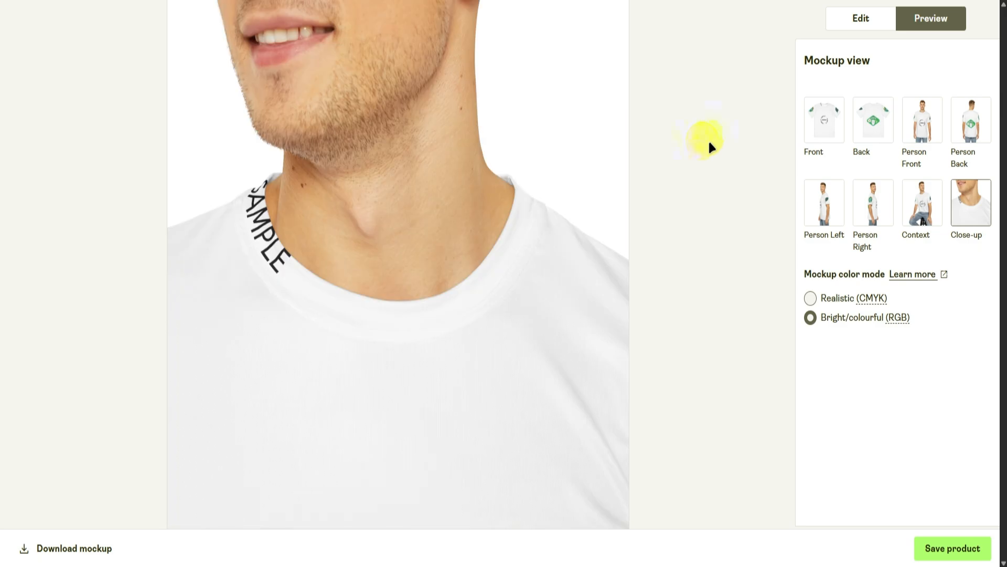
- Return to editing the design and set the shirt's background color to Purple
click(860, 21)
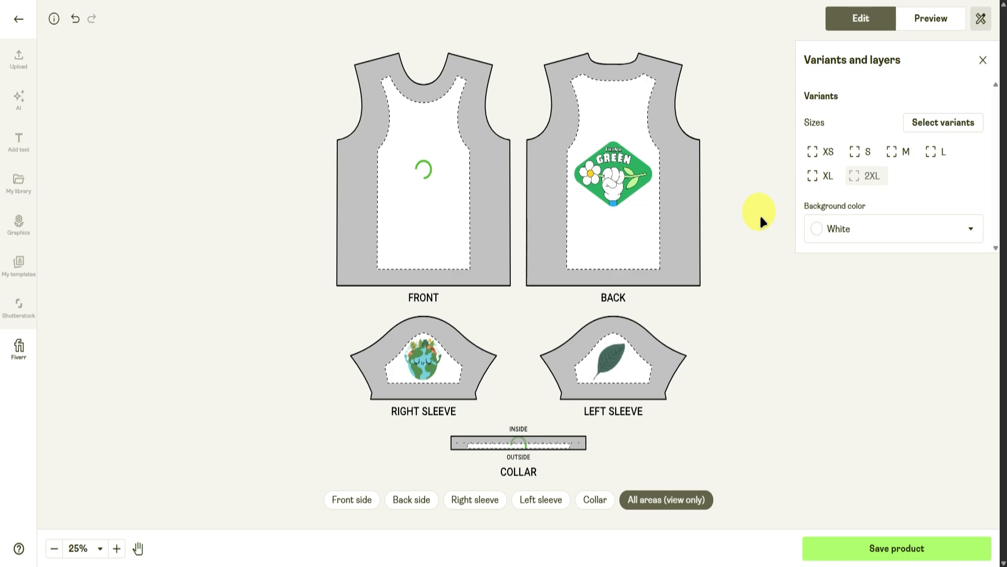
click(861, 231)
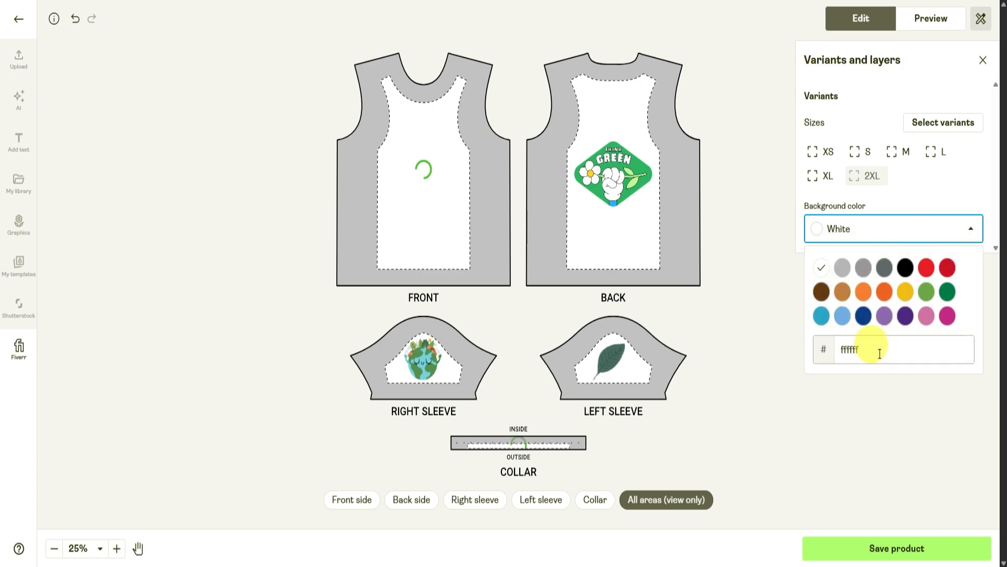
click(854, 347)
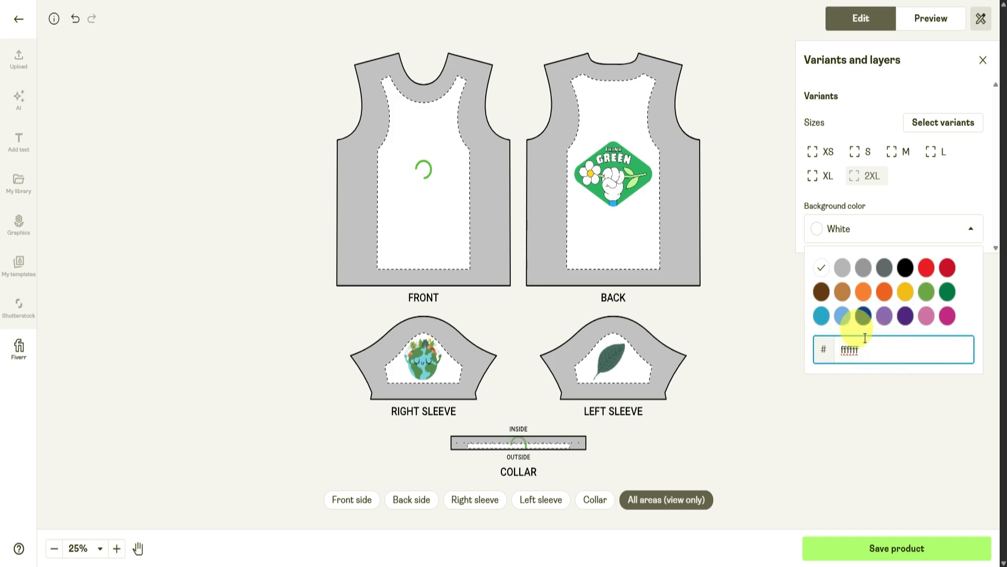
click(906, 314)
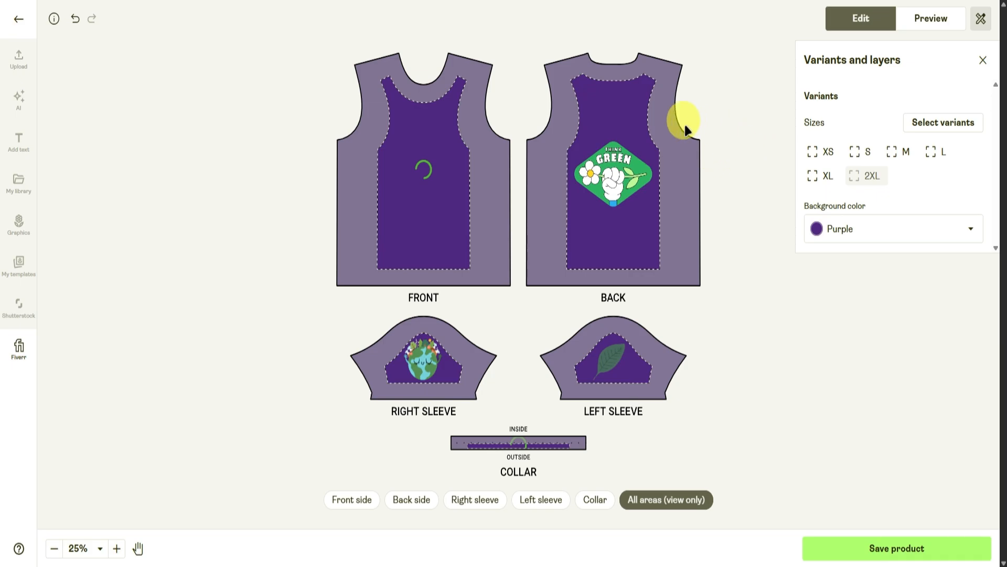
- Preview the recolored shirt's Front mockup and save the product
click(909, 19)
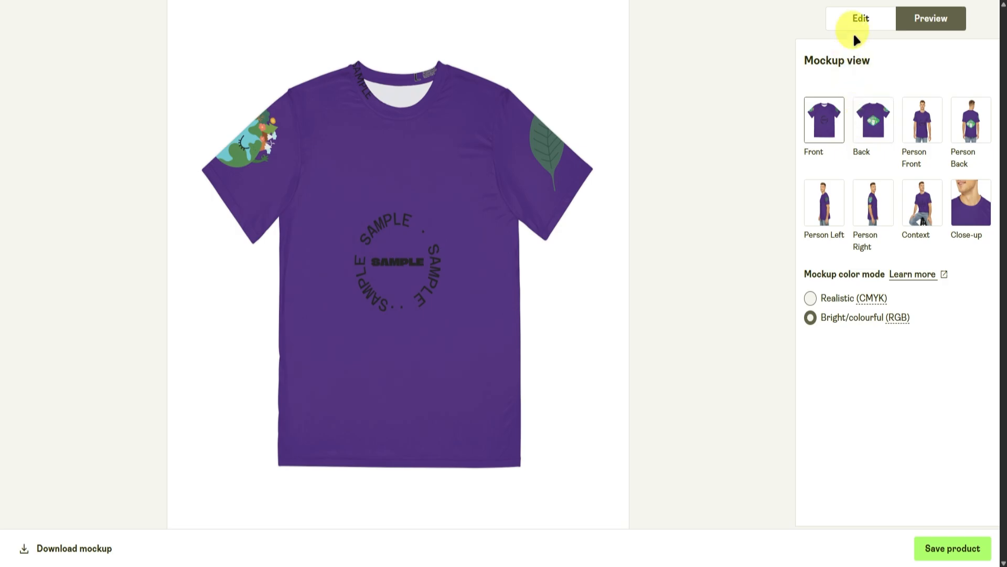
click(858, 20)
click(898, 18)
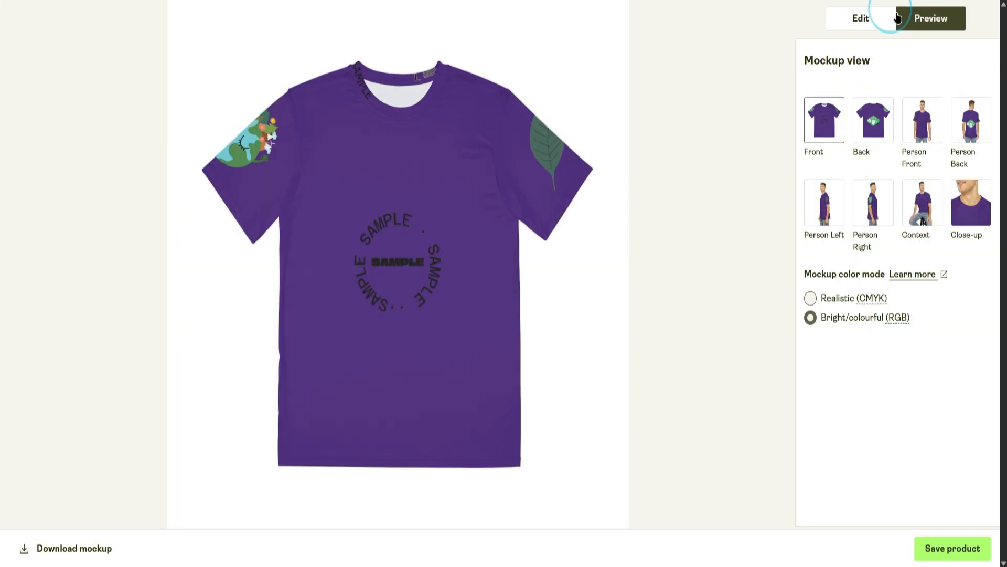
click(965, 551)
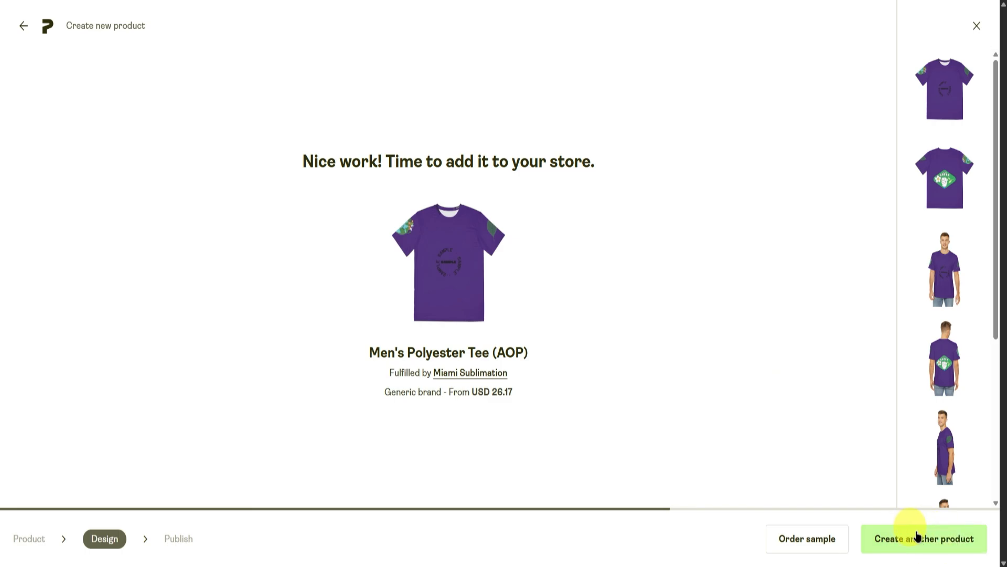
click(807, 540)
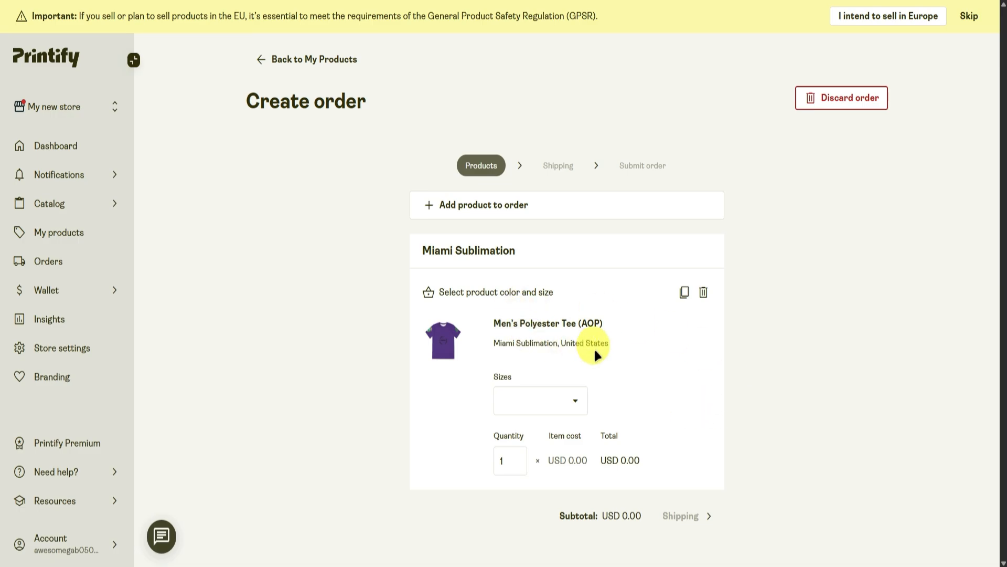
click(841, 100)
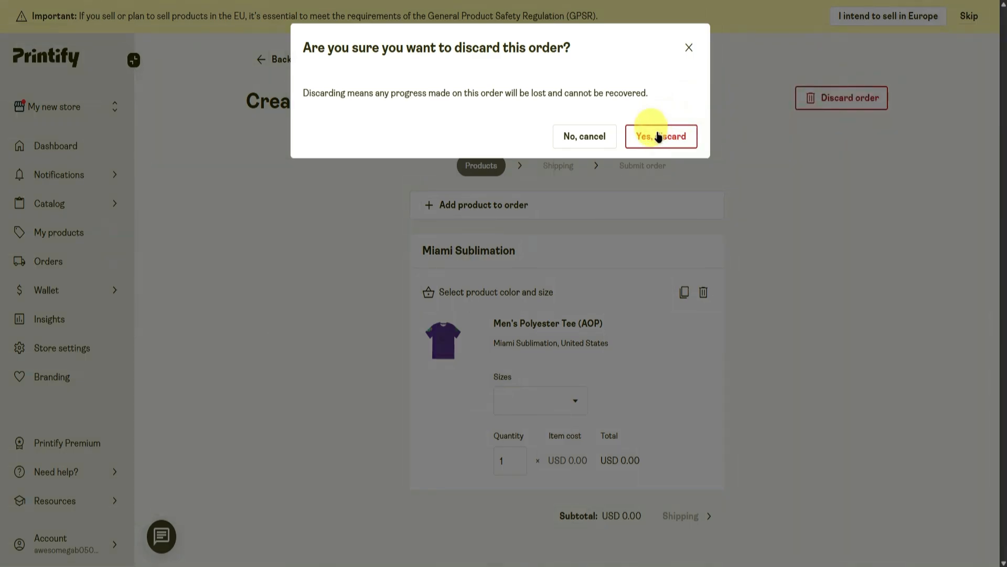
click(658, 137)
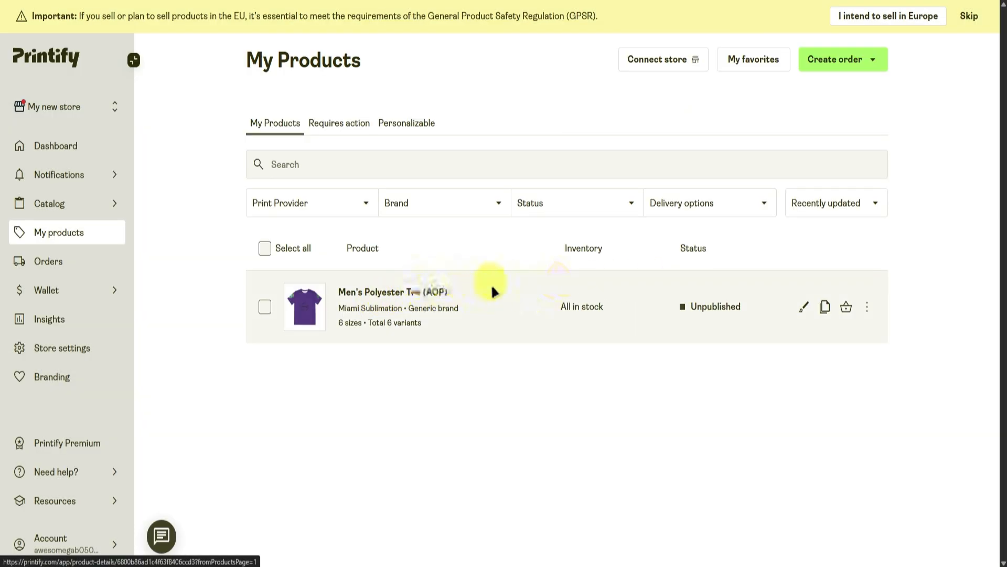
- Open the unpublished Men's Polyester Tee (AOP) and examine its mockups, listing details, pricing and publishing settings
click(867, 307)
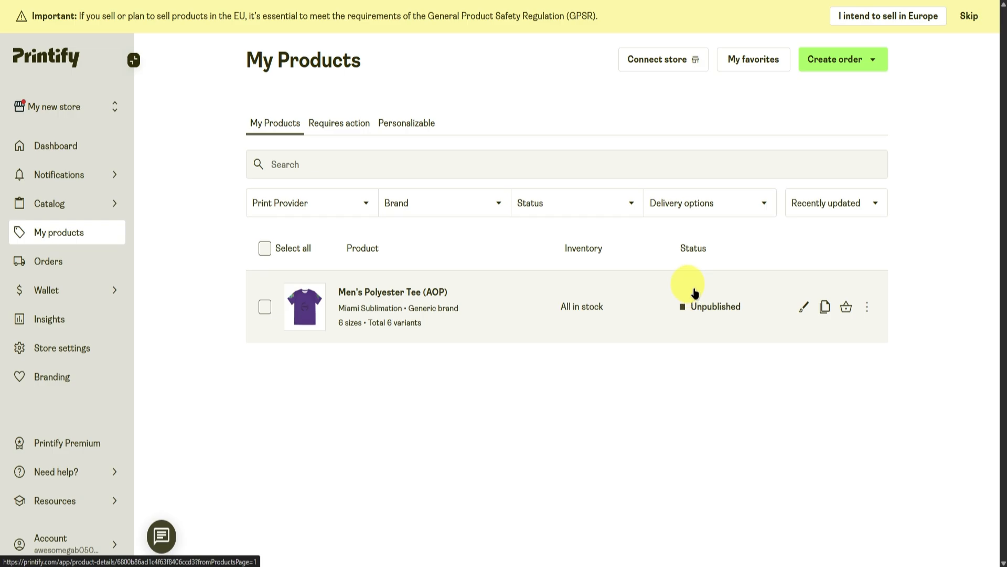
click(696, 293)
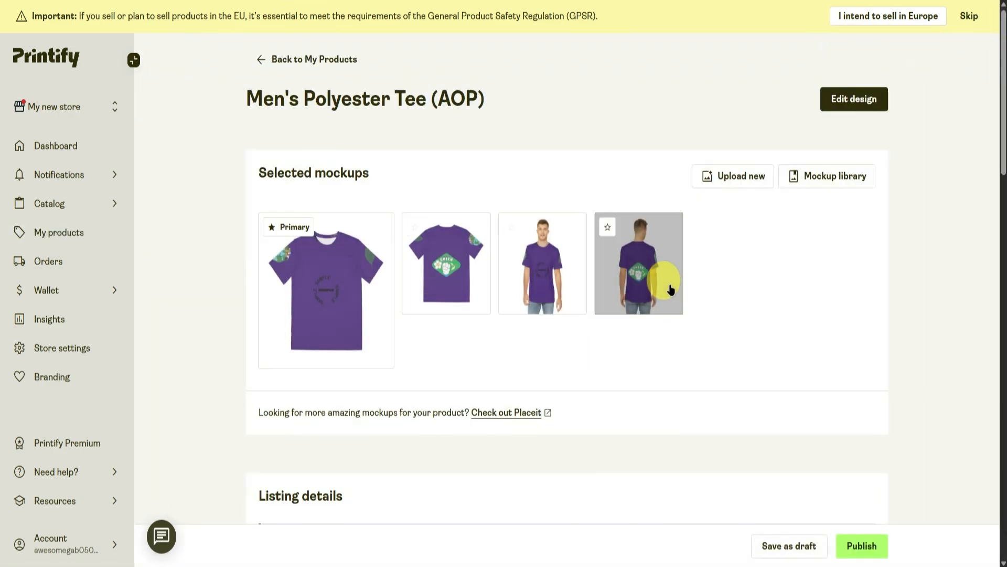
scroll(672, 289, down, 8)
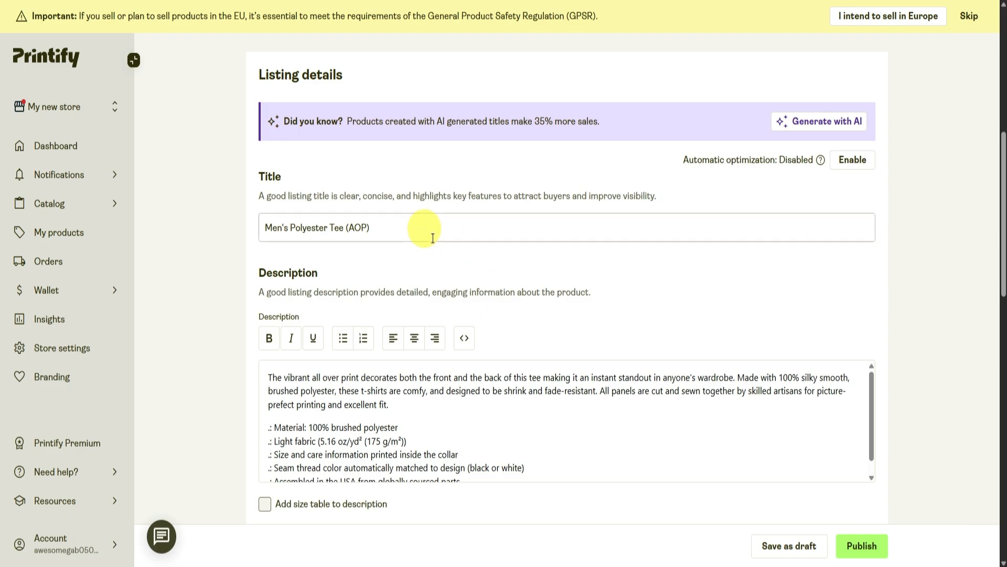
scroll(433, 238, down, 3)
scroll(433, 236, up, 3)
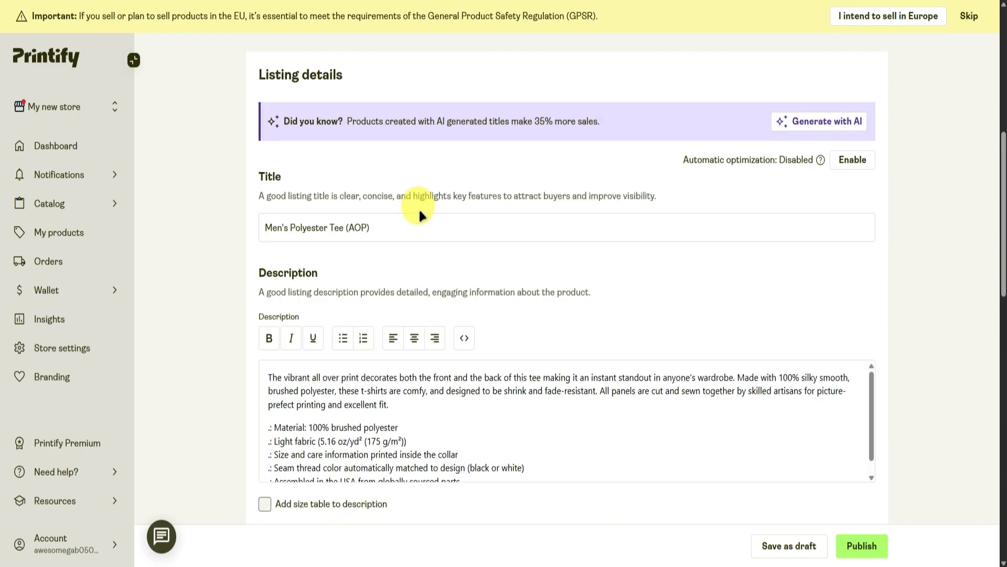
scroll(525, 283, down, 1)
scroll(533, 212, down, 9)
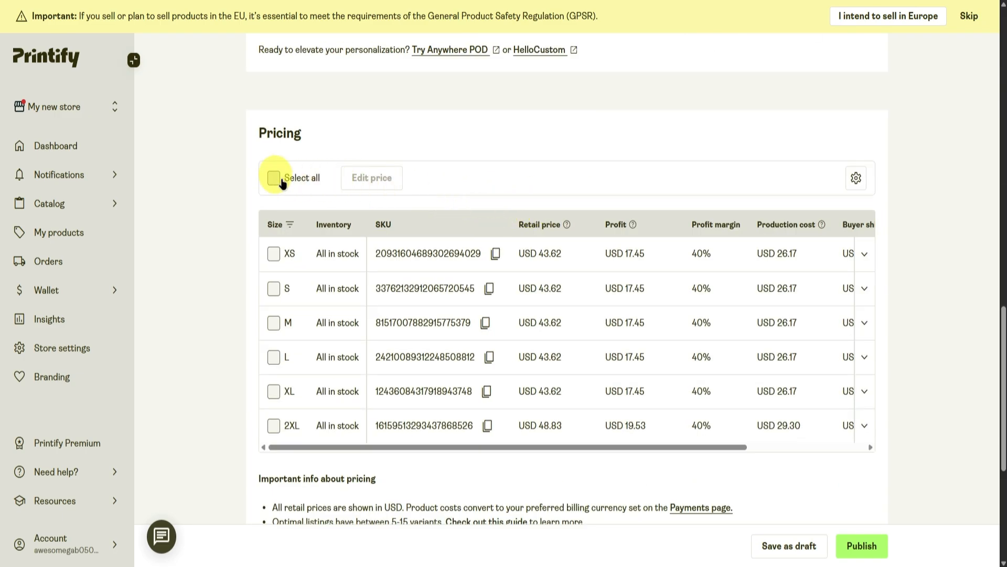
scroll(650, 294, down, 2)
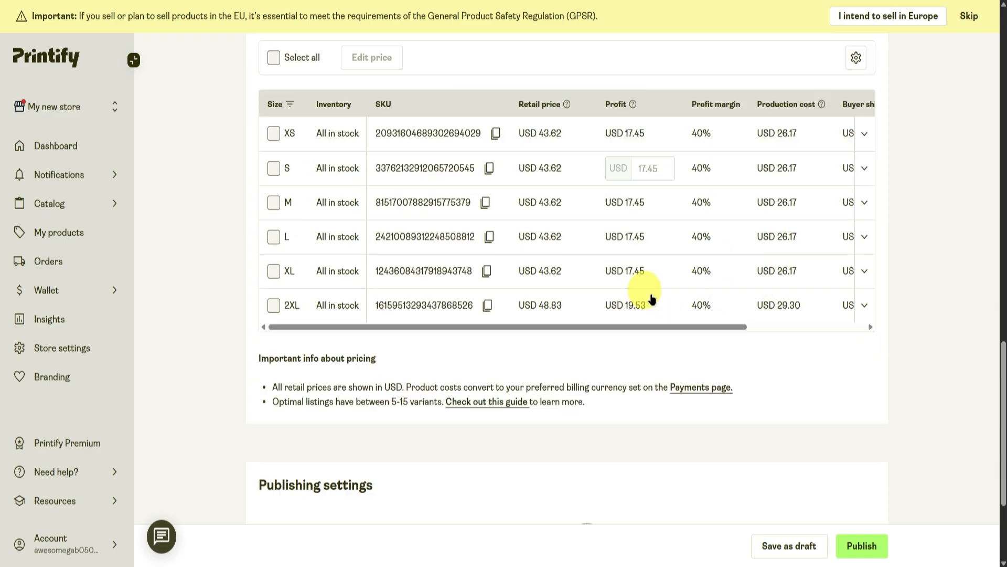
drag(625, 326, 542, 315)
scroll(540, 322, down, 3)
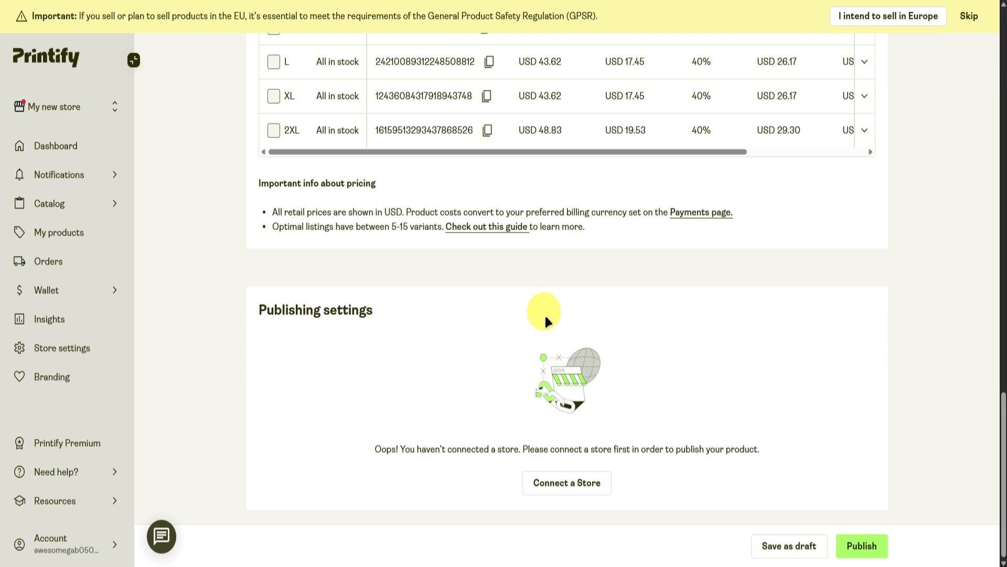
scroll(545, 317, up, 20)
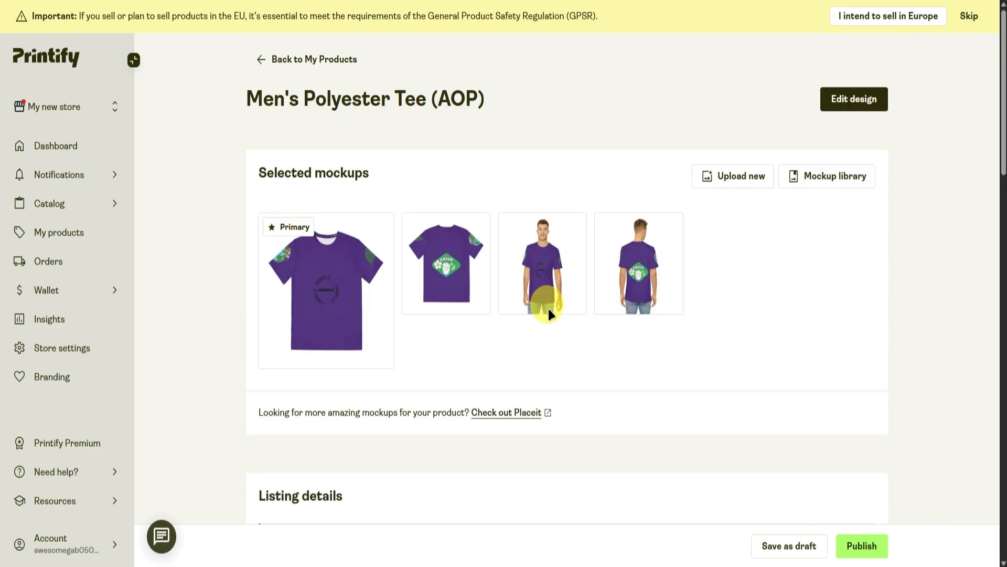
scroll(577, 321, down, 10)
- Start publishing the tee and choose Amazon from all the sales channels to connect
click(858, 545)
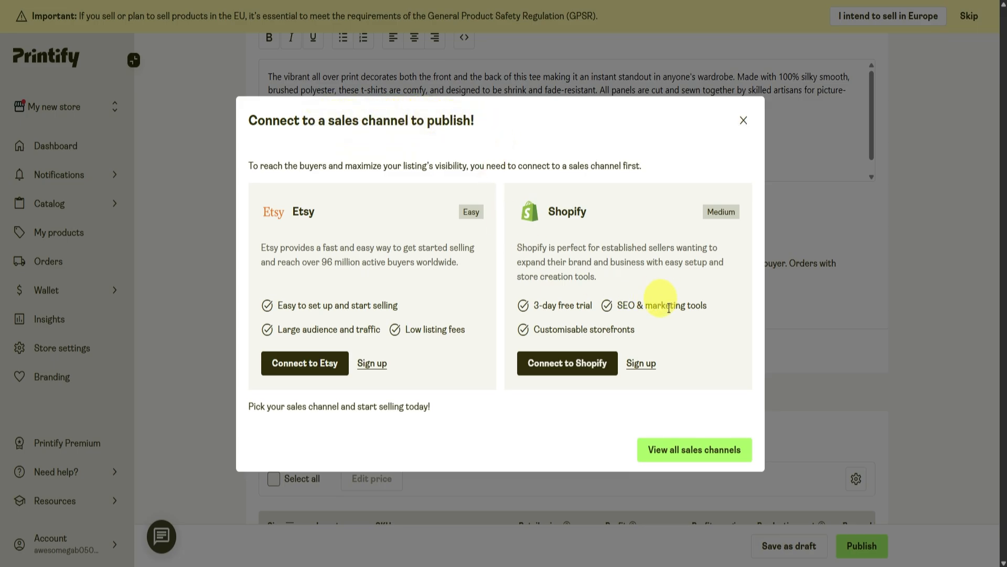
click(690, 450)
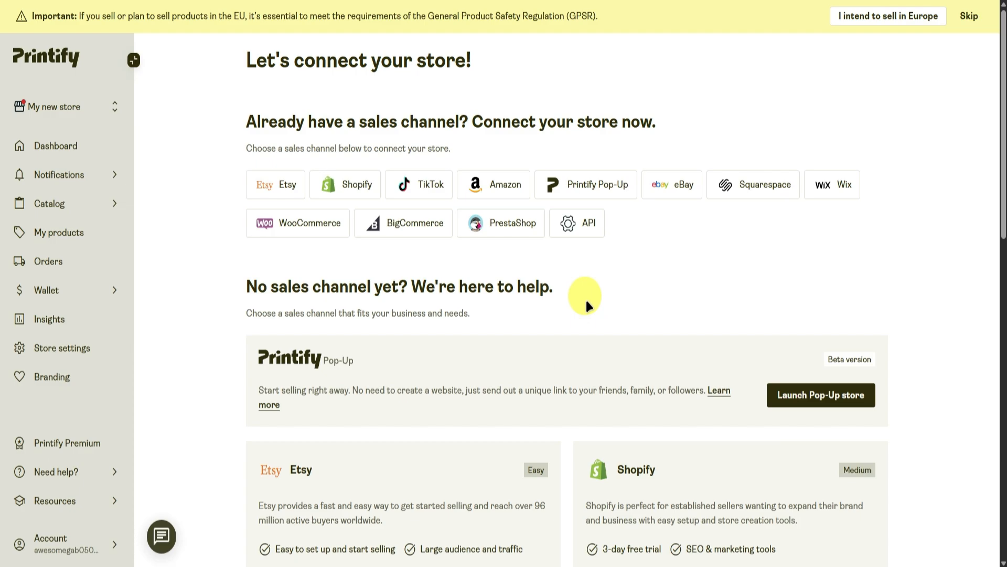
click(506, 186)
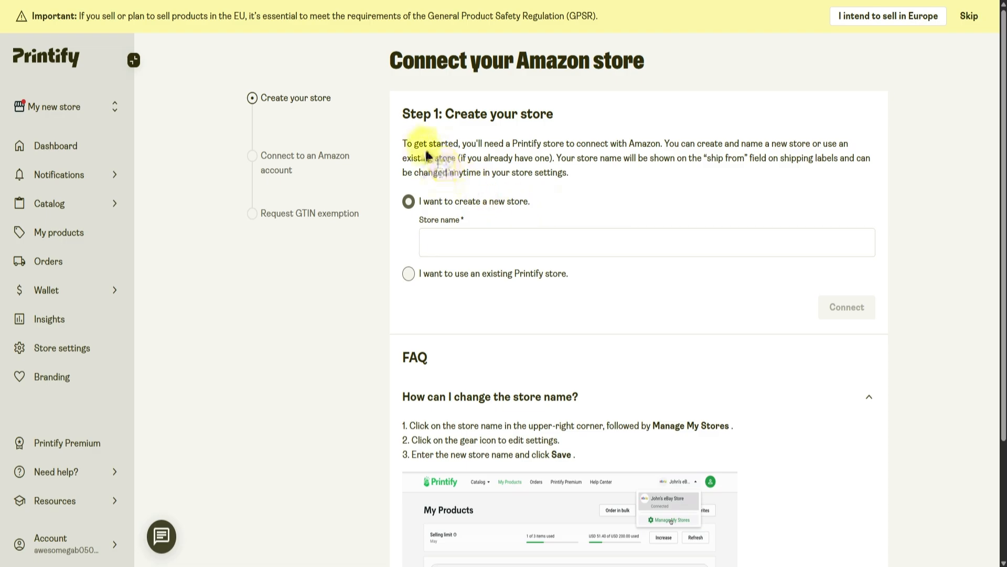
- Create a new store named "My Amazon Store" for the Amazon connection and continue to the account step
drag(404, 143, 549, 156)
click(494, 247)
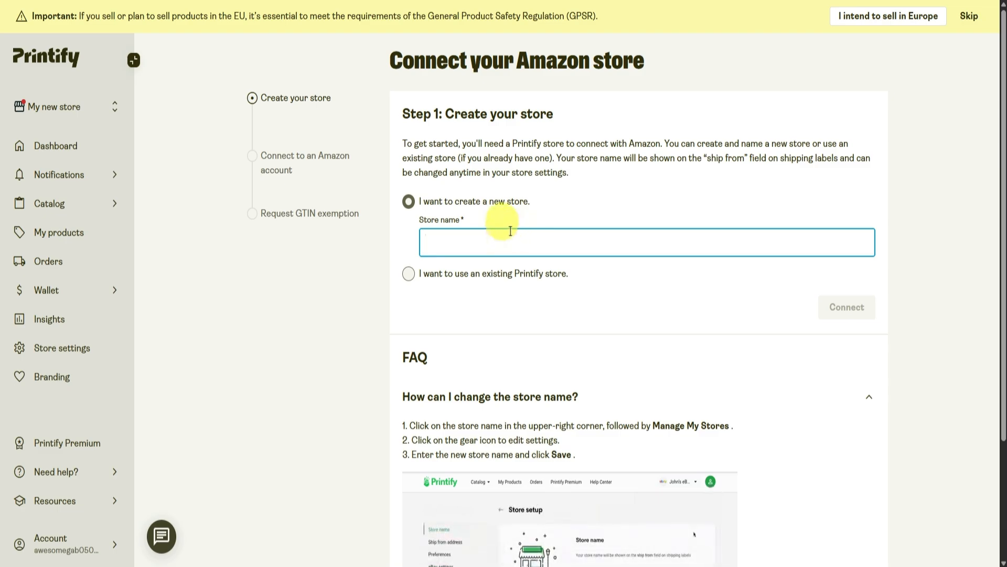
click(409, 277)
click(413, 204)
click(454, 245)
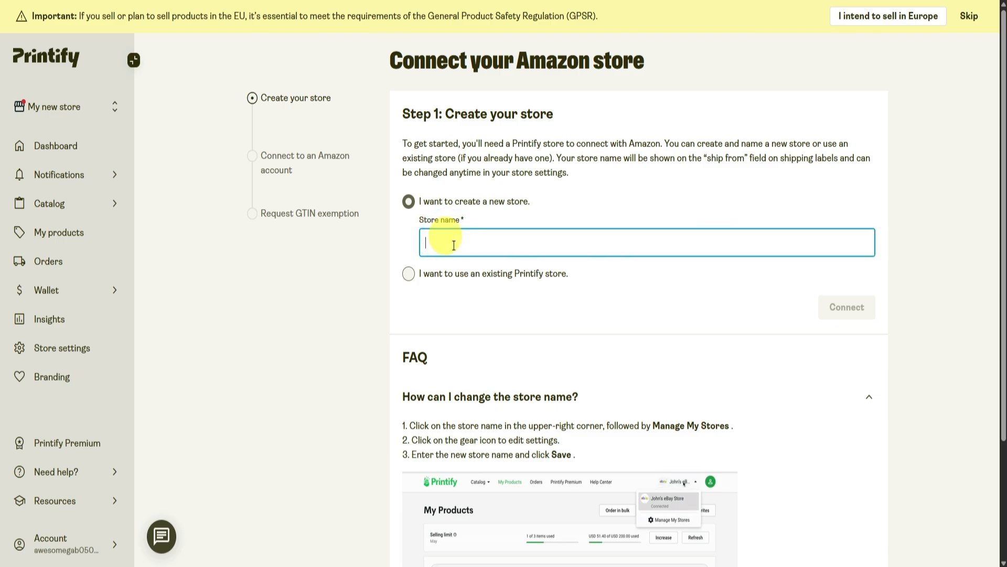
text(My )
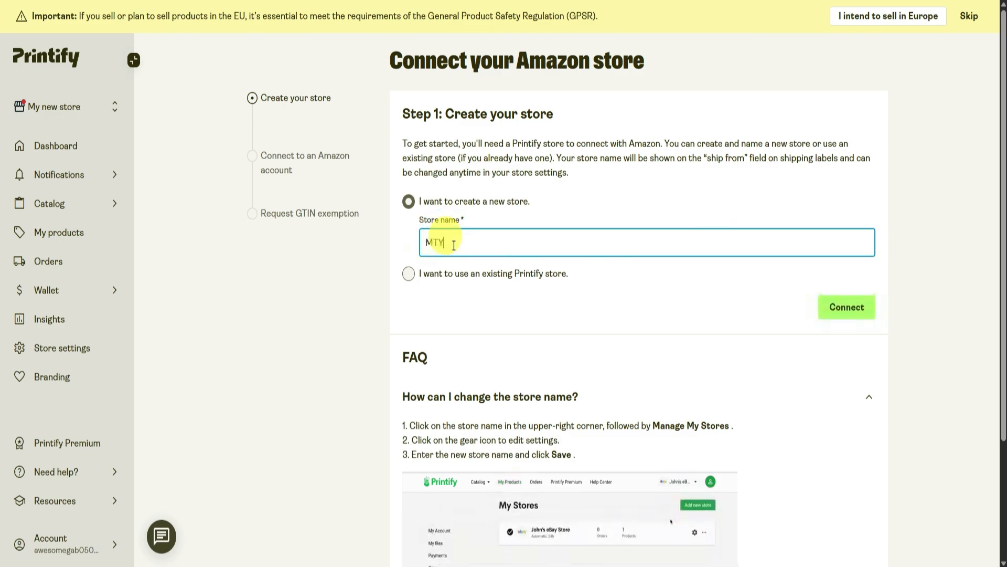
text(Amazon Store)
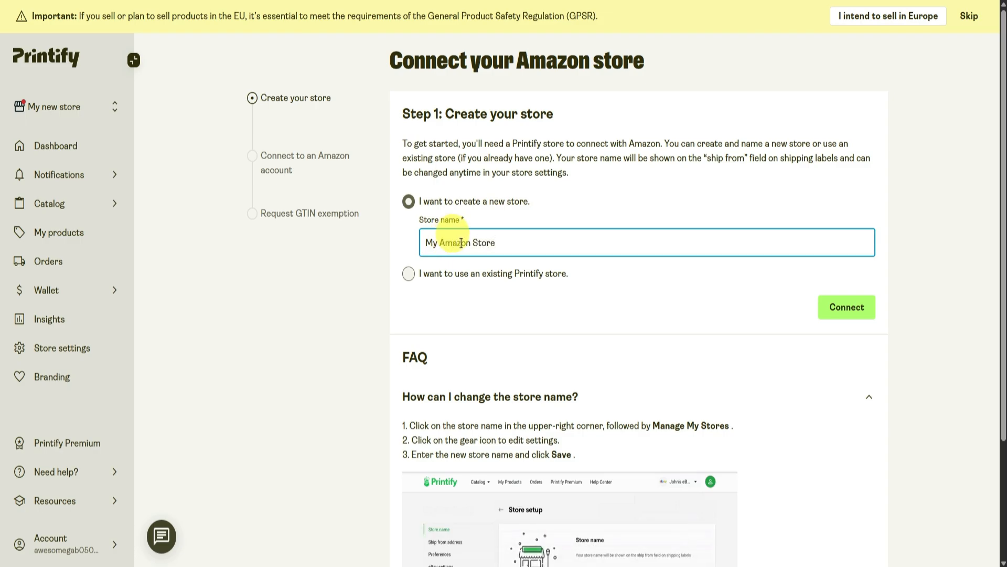
scroll(631, 310, down, 1)
scroll(672, 331, up, 1)
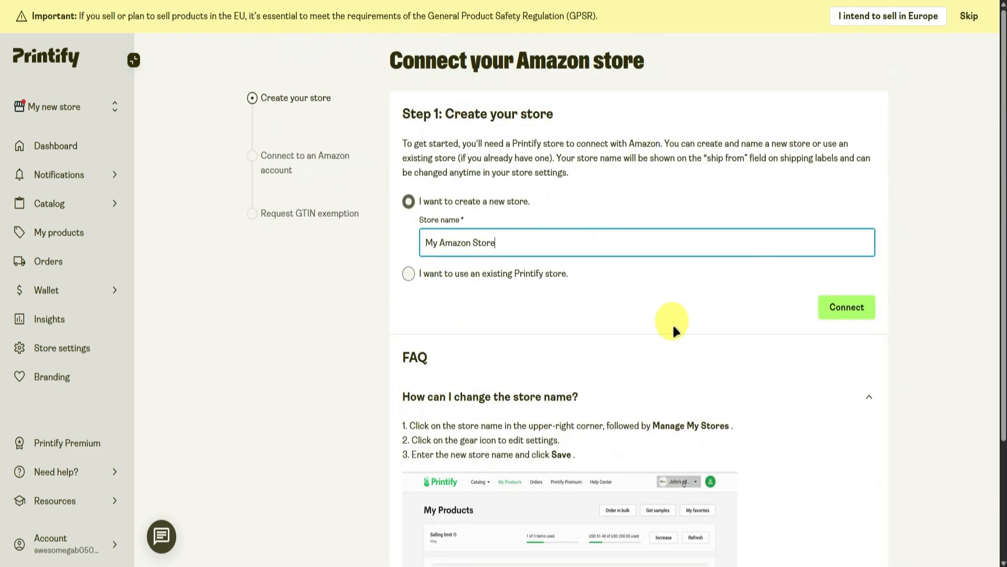
click(839, 303)
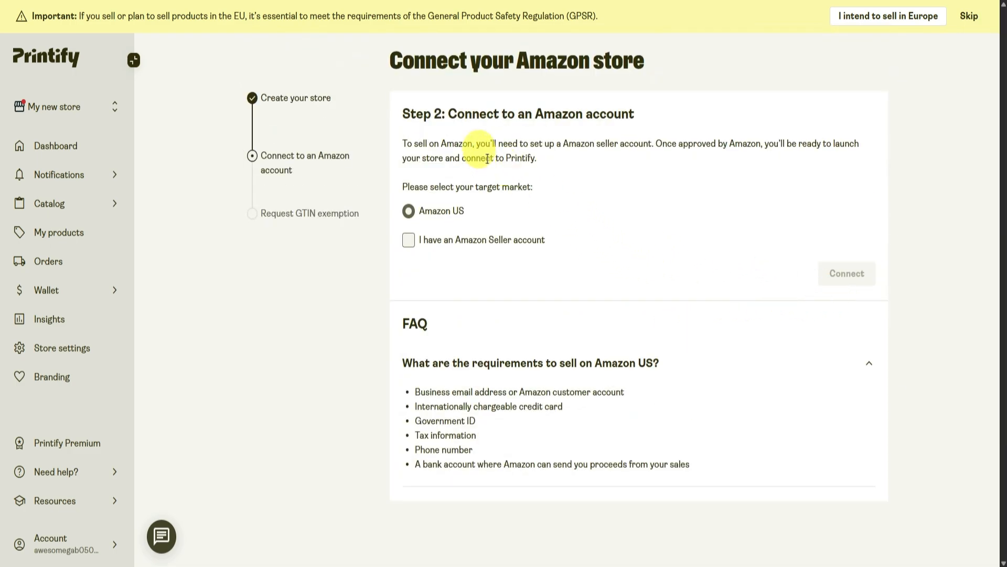
- Keep Amazon US as the target market, confirm having an Amazon Seller account and start the connection
drag(447, 113, 646, 117)
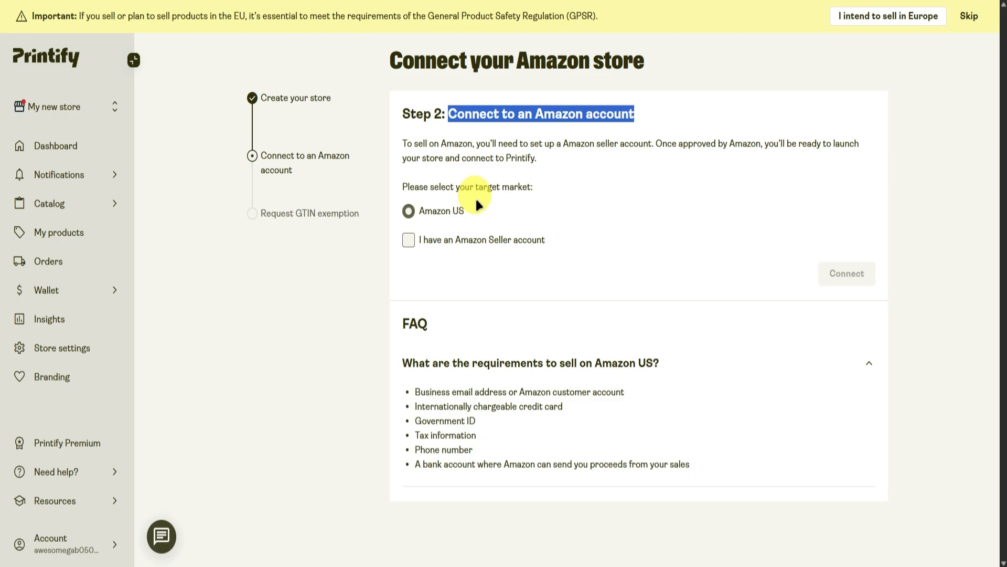
drag(423, 187, 532, 188)
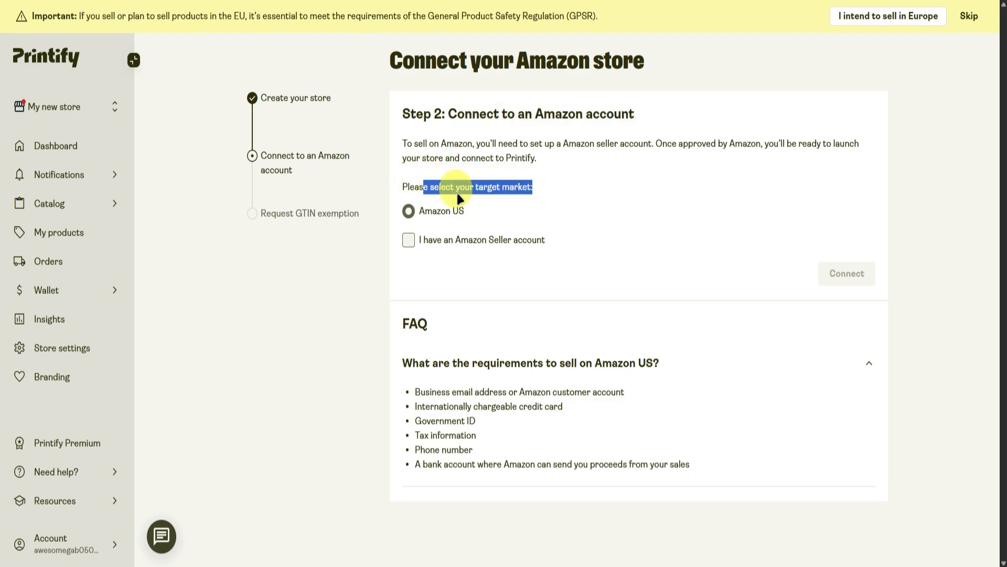
click(476, 189)
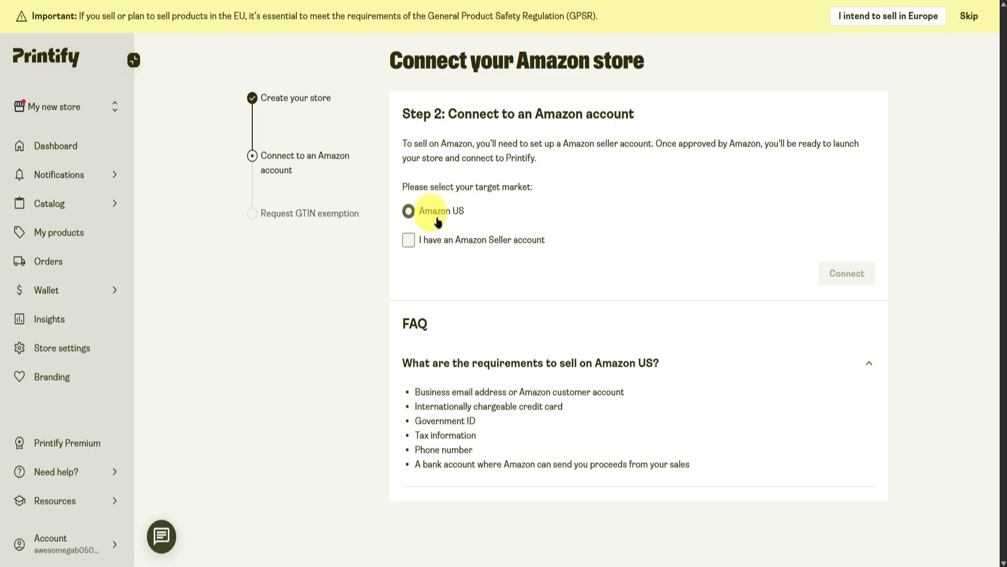
click(414, 241)
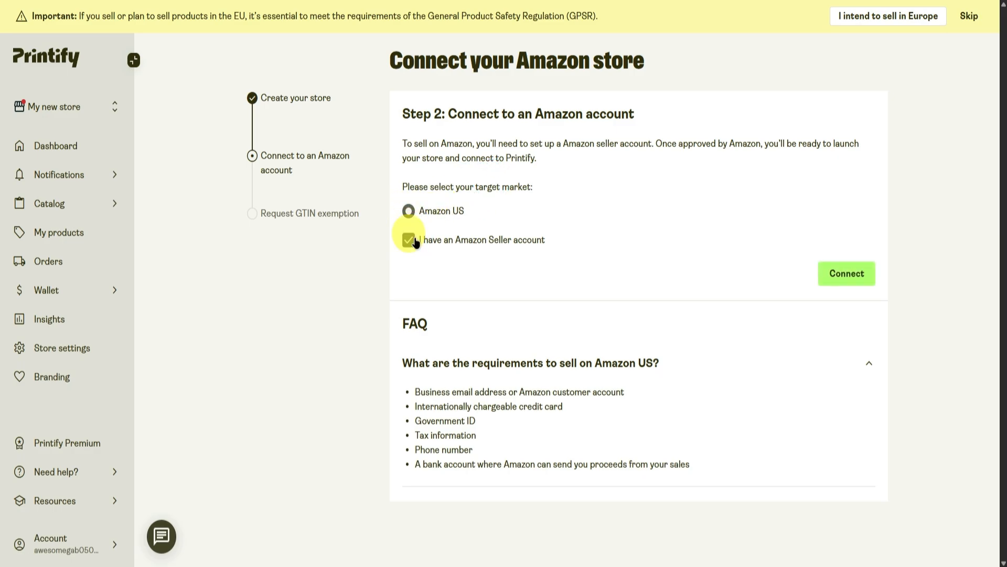
click(845, 271)
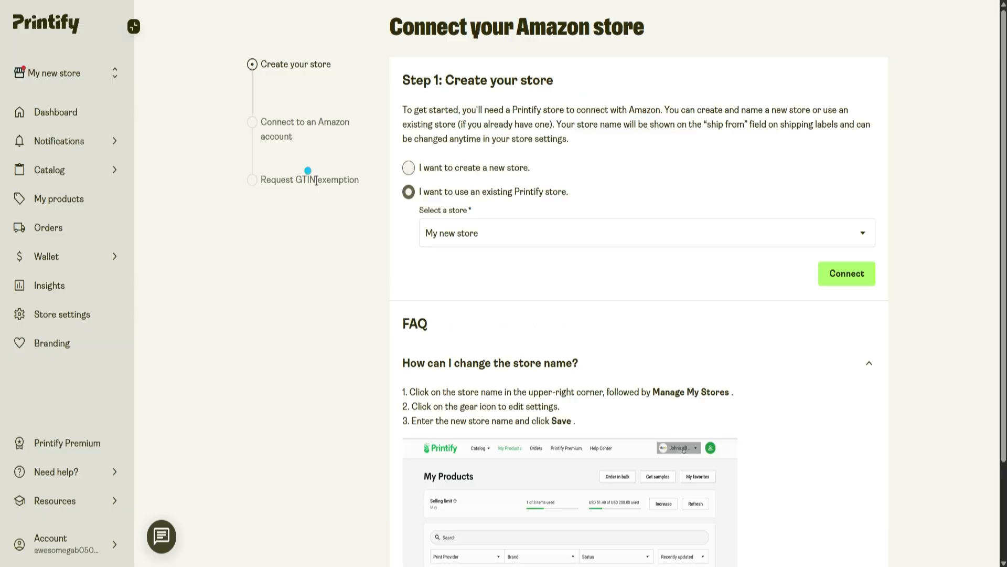
- Read the GTIN exemption requirement and the help article's instructions for confirming it and completing the Amazon setup
drag(260, 180, 368, 189)
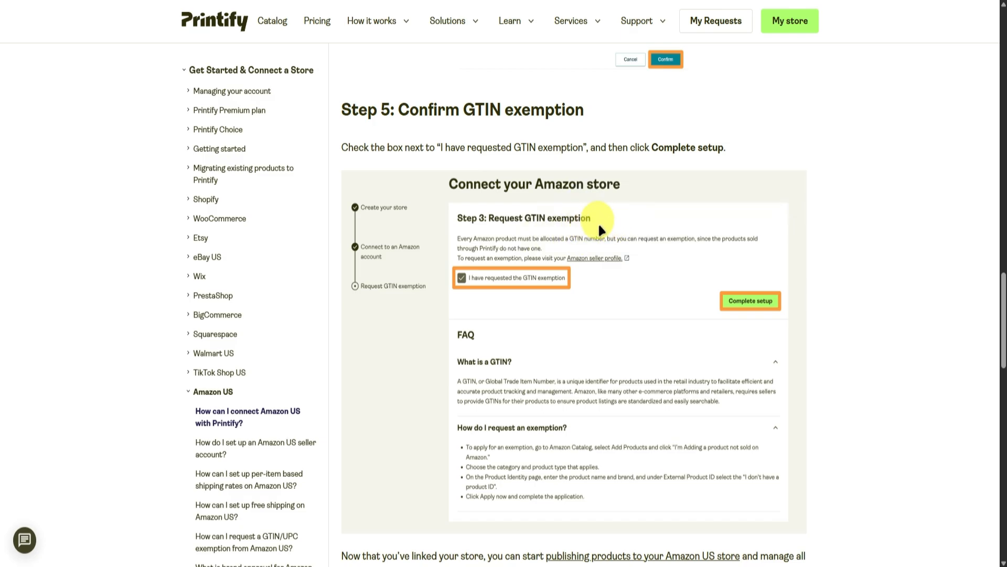
scroll(606, 226, down, 1)
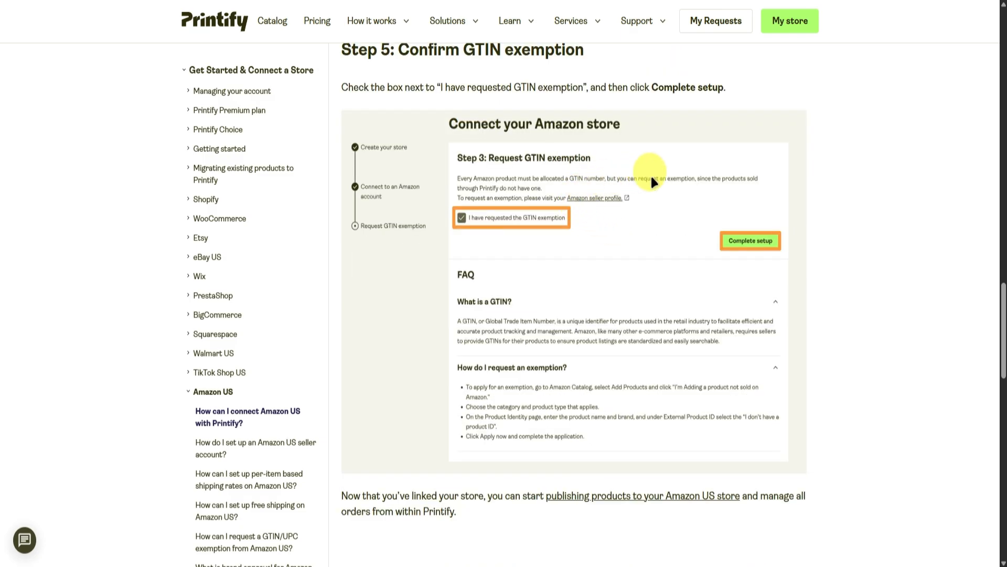